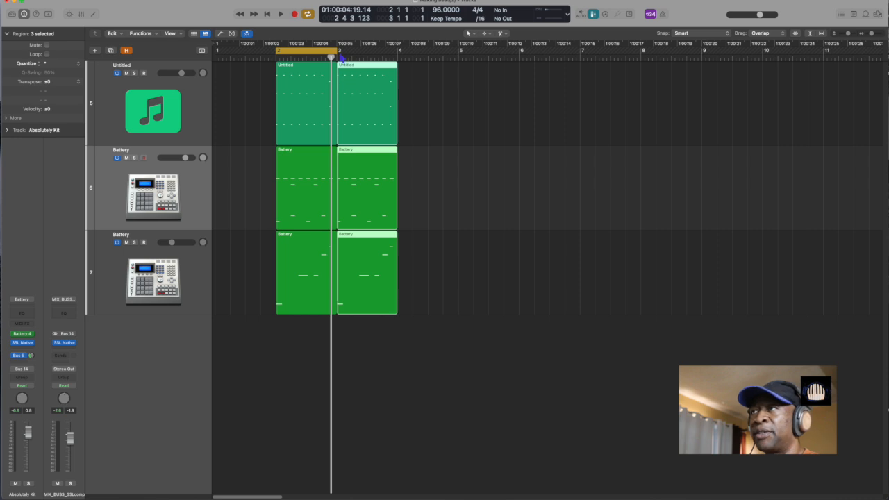
# Step: Extend the cycle range to cover bars 2 and 3 and play back the loop
pyautogui.moveTo(339, 54); pyautogui.dragTo(398, 59)
pyautogui.press('space')
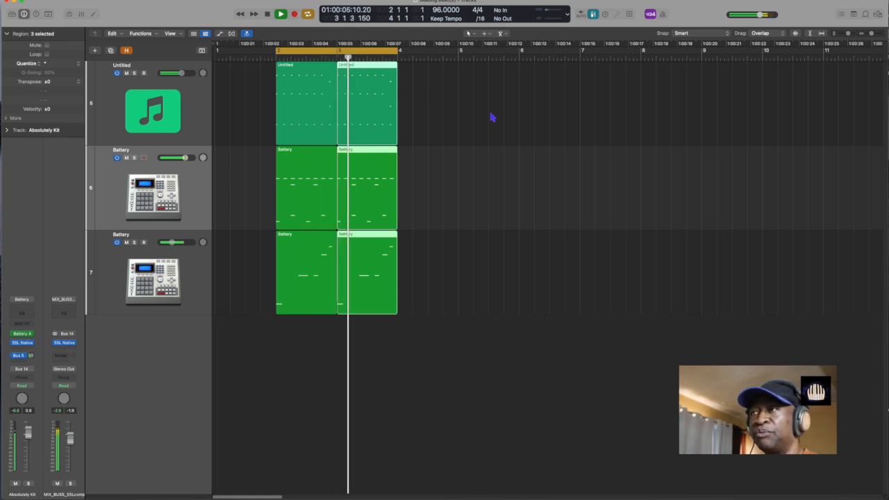
pyautogui.press('space')
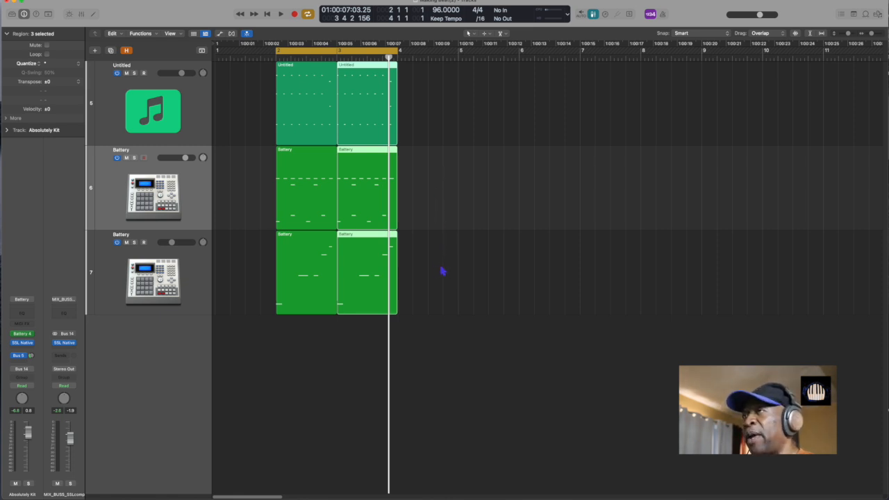
# Step: Mute the four Battery regions on tracks 6 and 7 and play back the Untitled part alone
pyautogui.moveTo(438, 268); pyautogui.dragTo(278, 204)
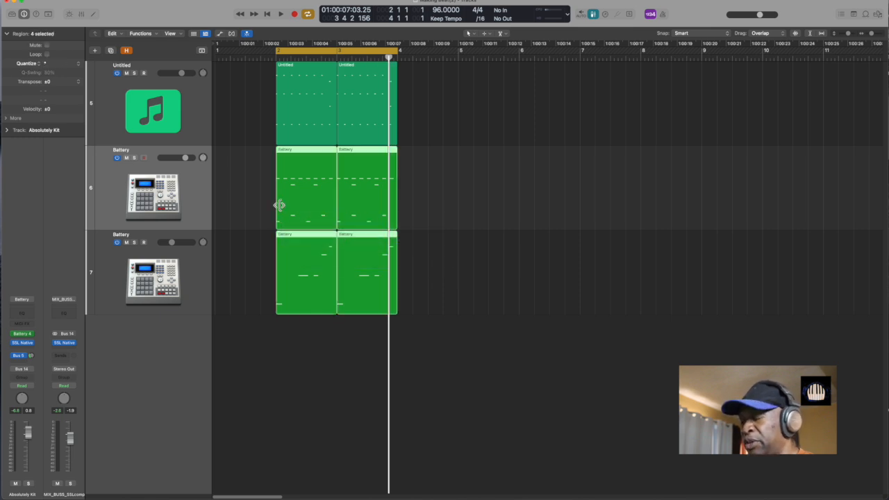
pyautogui.hotkey('ctrl', 'm')
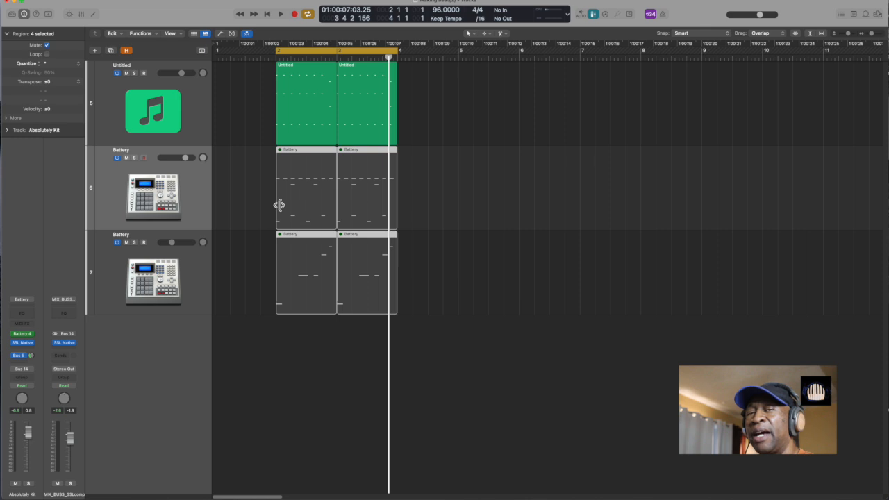
pyautogui.press('space')
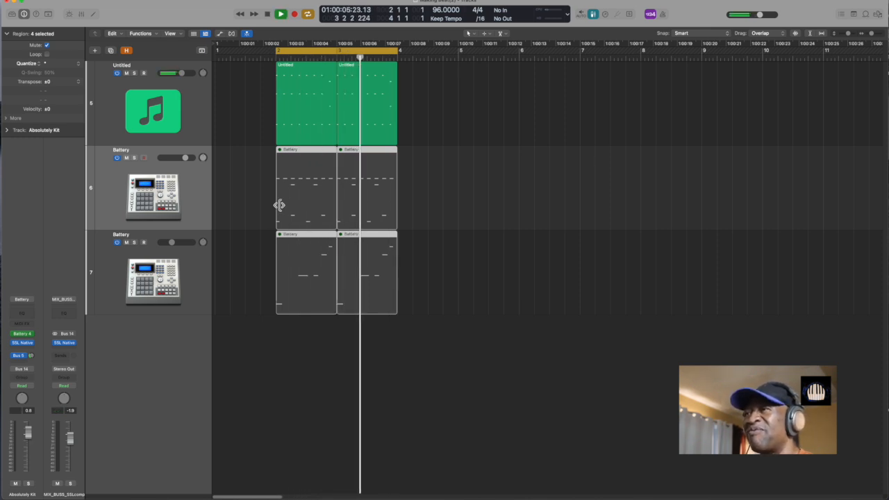
pyautogui.press('space')
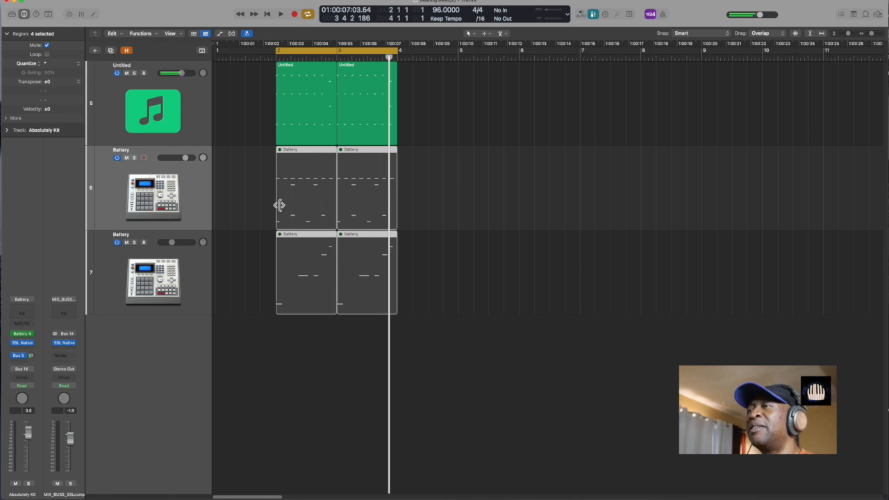
# Step: Repeat the three regions in bar 3 eight times as copies, with automatic adjustment
pyautogui.click(450, 228)
pyautogui.moveTo(413, 284); pyautogui.dragTo(319, 217)
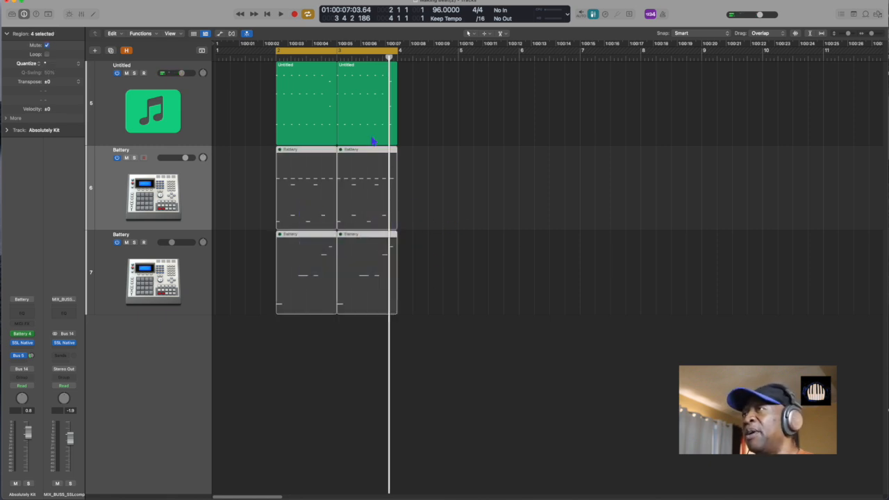
pyautogui.click(445, 265)
pyautogui.moveTo(429, 273); pyautogui.dragTo(378, 110)
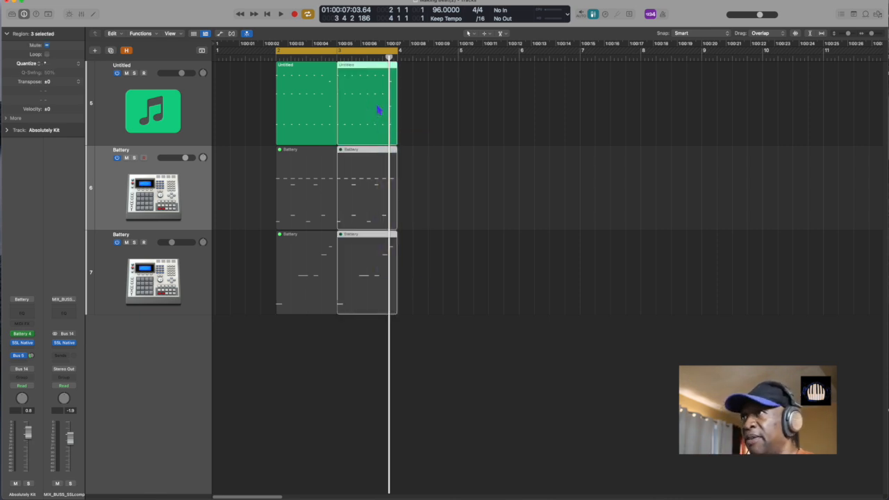
pyautogui.press('super+r')
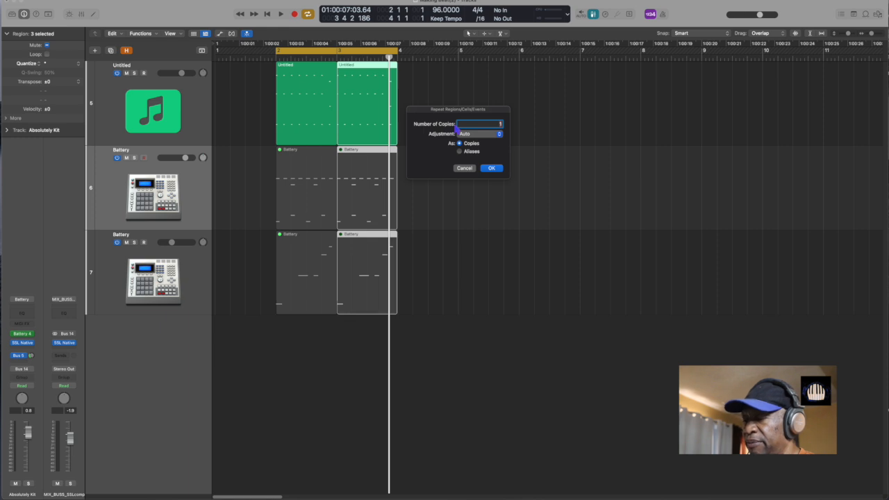
pyautogui.press('Return')
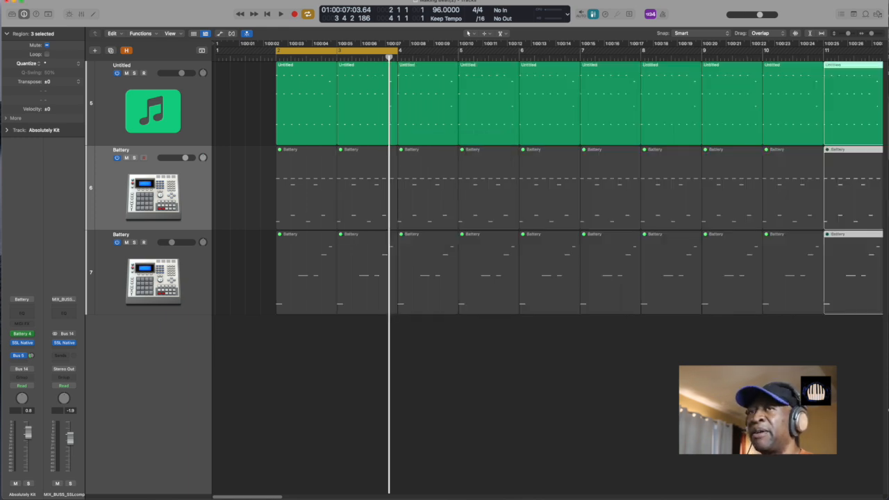
# Step: Deselect the repeated regions and turn off the cycle range
pyautogui.press('super+Left')
pyautogui.press('super+Left')
pyautogui.press('super+Left')
pyautogui.press('super+Left')
pyautogui.press('super+Left')
pyautogui.press('super+Left')
pyautogui.press('super+Right')
pyautogui.press('super+Right')
pyautogui.press('super+Right')
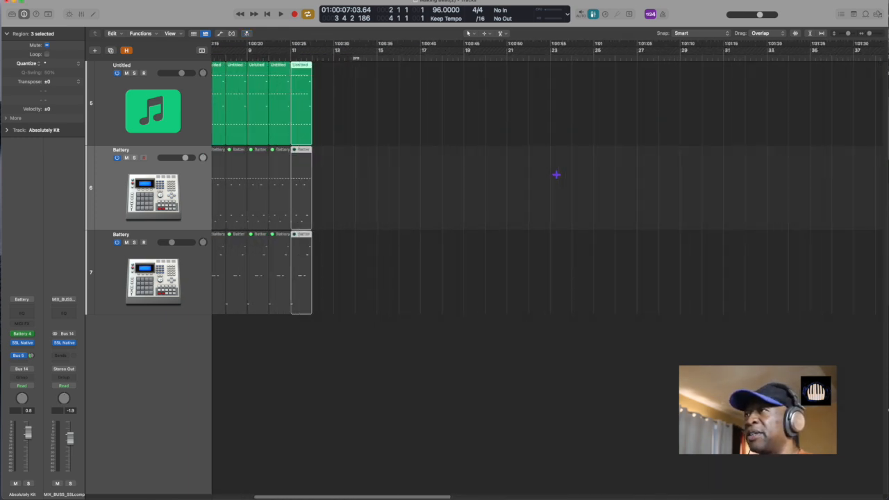
pyautogui.hscroll(-2, 557, 175)
pyautogui.hscroll(-3, 557, 175)
pyautogui.click(526, 241)
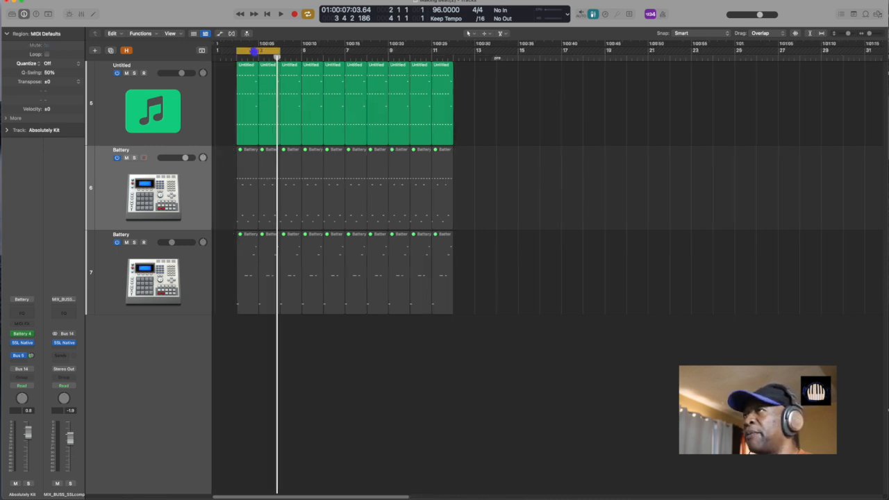
pyautogui.click(246, 47)
# Step: Solo all regions on the Untitled track and play them back briefly
pyautogui.click(183, 106)
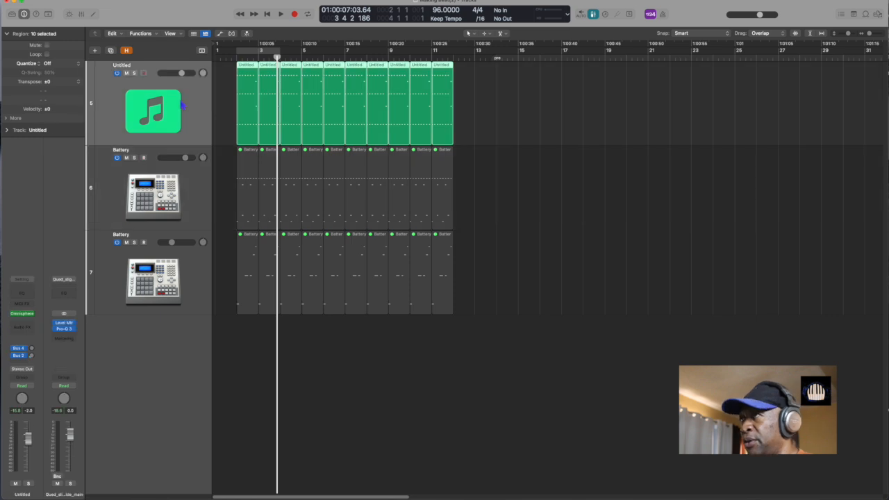
pyautogui.hotkey('ctrl', 's')
pyautogui.press('space')
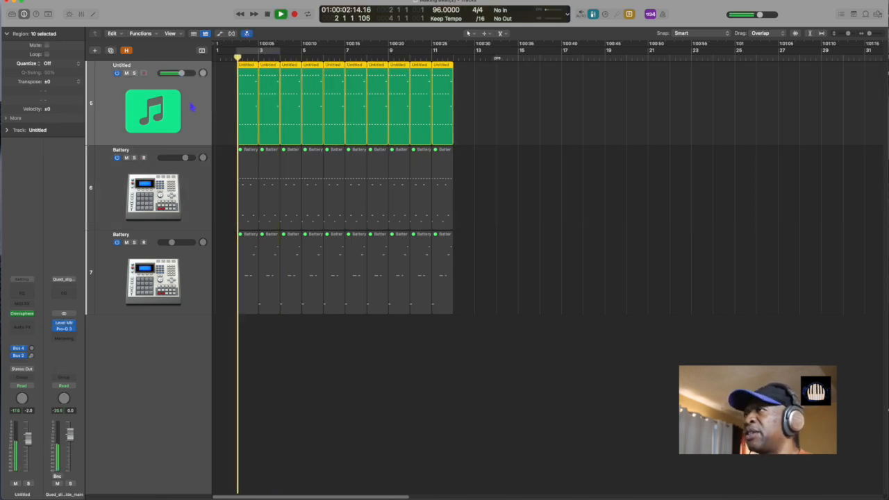
pyautogui.press('space')
# Step: Rename the Untitled track Keys and apply the track name to all of its regions
pyautogui.doubleClick(122, 65)
pyautogui.write('Keys')
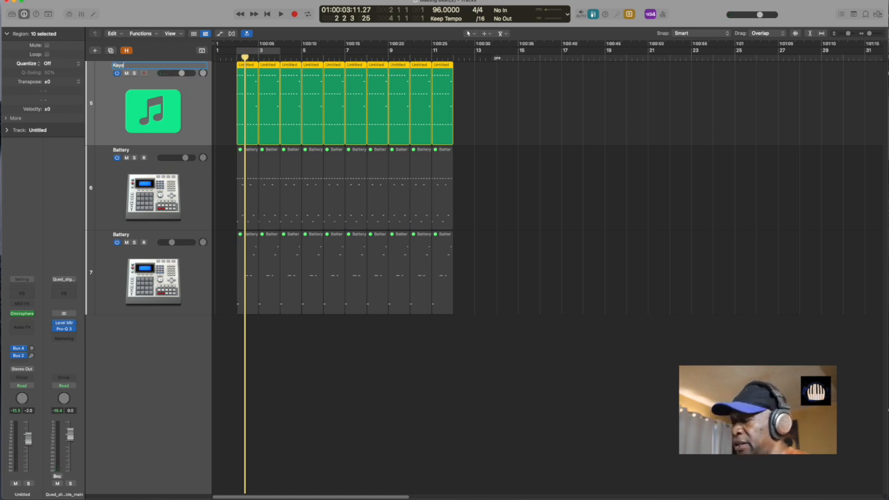
pyautogui.press('Return')
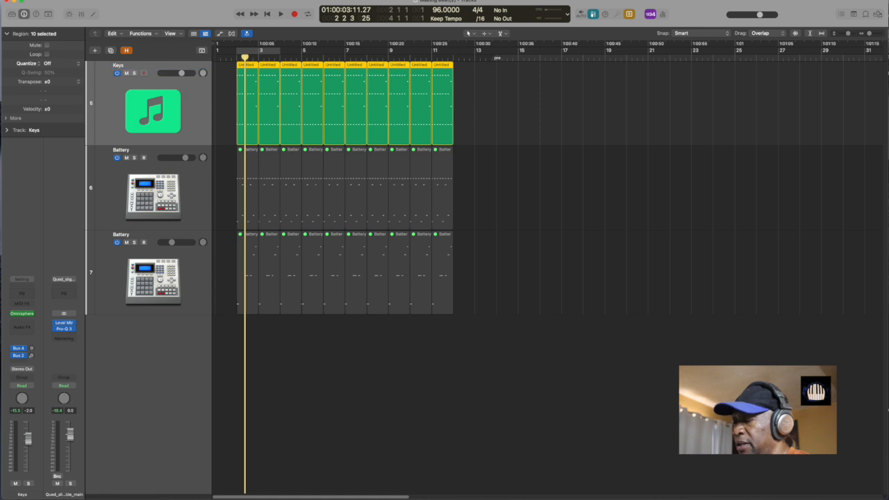
pyautogui.hotkey('alt', 'shift', 'n')
pyautogui.click(516, 175)
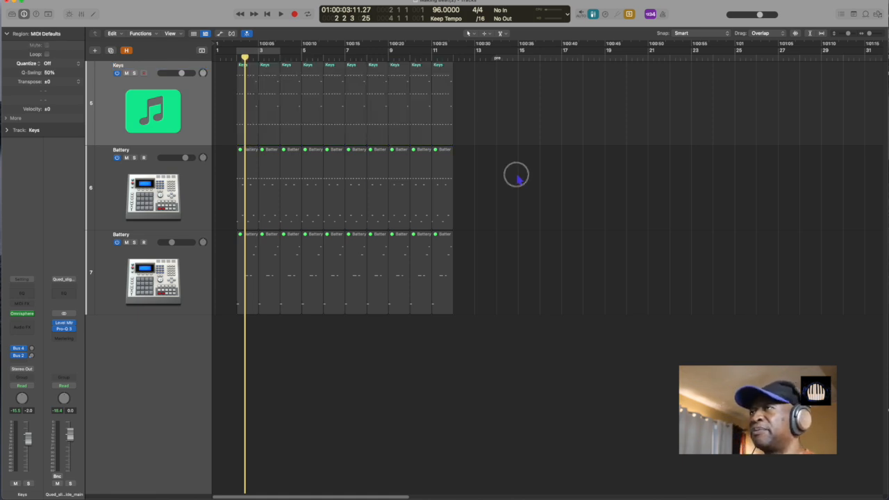
# Step: Turn off solo mode and play the arrangement from the first Keys region
pyautogui.click(209, 107)
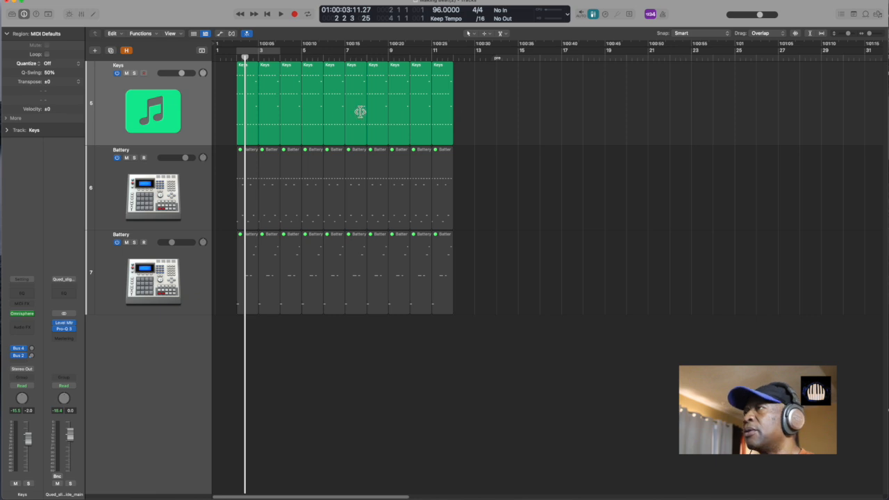
pyautogui.click(254, 108)
pyautogui.press('space')
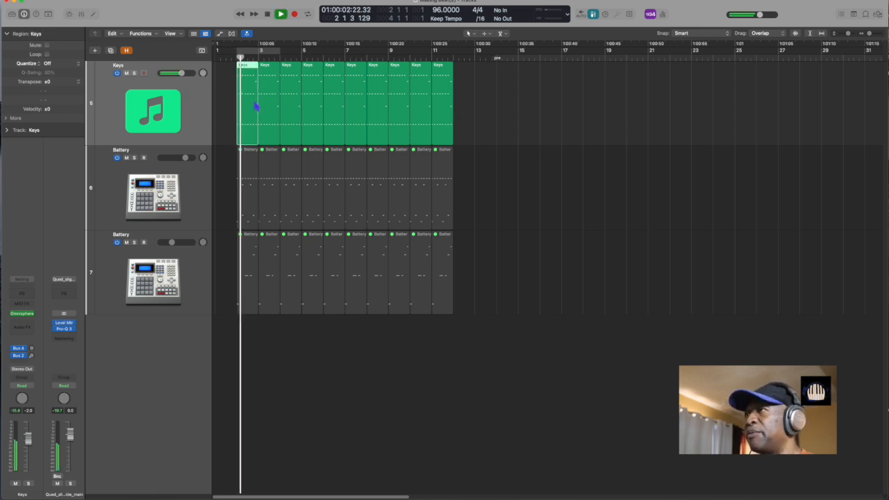
# Step: Unmute the Battery regions from bar 4 onward on track 6 and from bar 6 onward on track 7
pyautogui.moveTo(508, 208); pyautogui.dragTo(290, 203)
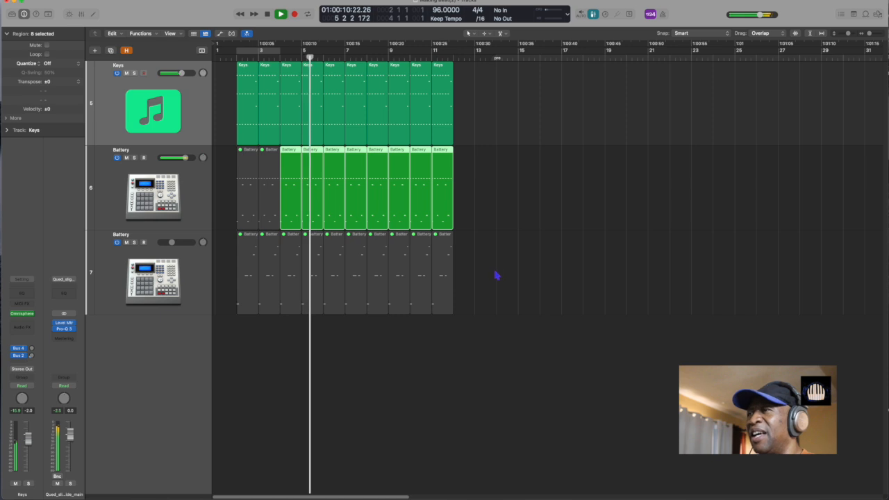
pyautogui.press('space')
pyautogui.moveTo(495, 276); pyautogui.dragTo(331, 274)
pyautogui.press('m')
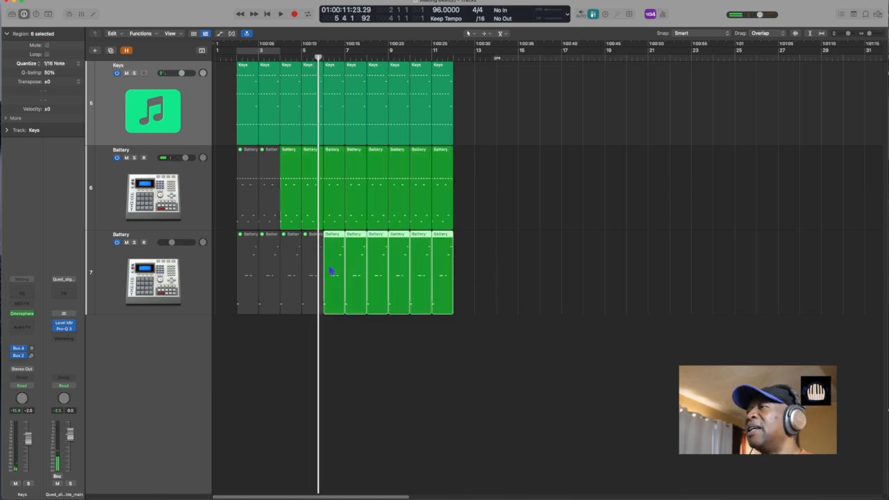
# Step: Play the arrangement from the track 6 region at bar 4 to hear the layers enter
pyautogui.click(294, 197)
pyautogui.press('space')
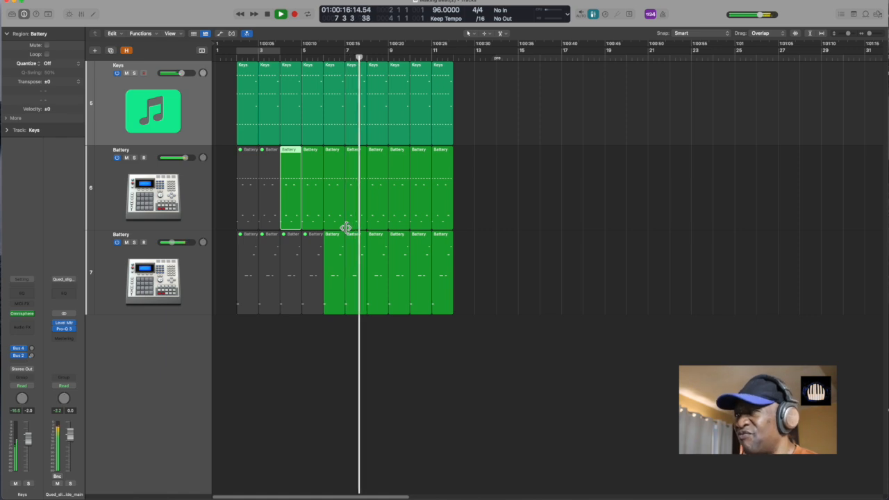
pyautogui.press('space')
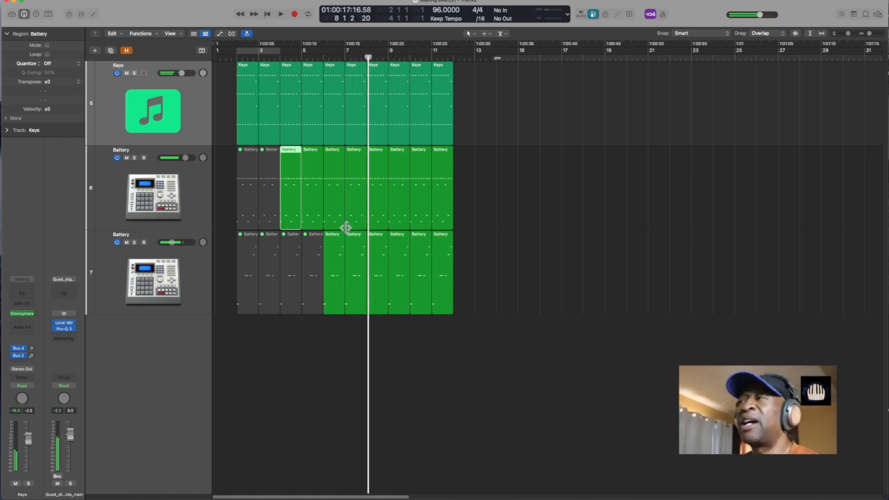
# Step: Delete the four muted regions on track 7 and the two muted regions on track 6
pyautogui.moveTo(316, 329); pyautogui.dragTo(225, 288)
pyautogui.press('Delete')
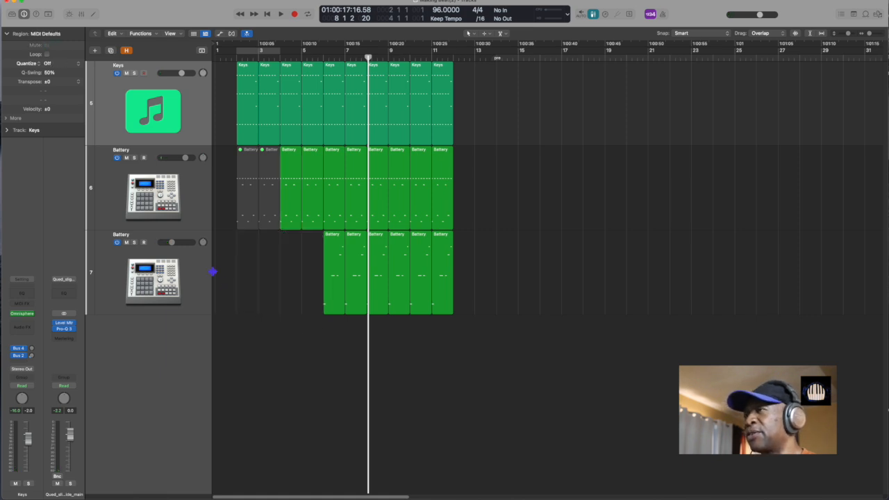
pyautogui.moveTo(275, 243); pyautogui.dragTo(238, 216)
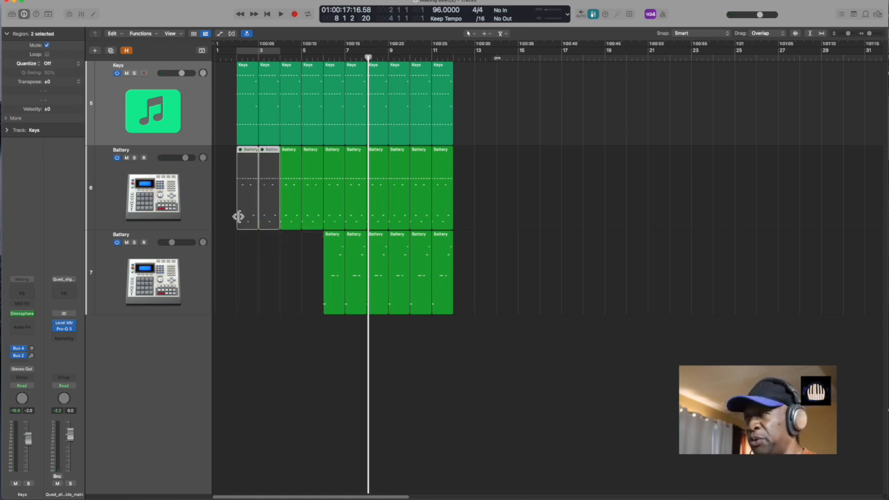
pyautogui.press('Delete')
# Step: Join the first two Keys regions into one during playback, and move the stopped playhead to bar 6
pyautogui.click(248, 136)
pyautogui.hotkey('shift', 'space')
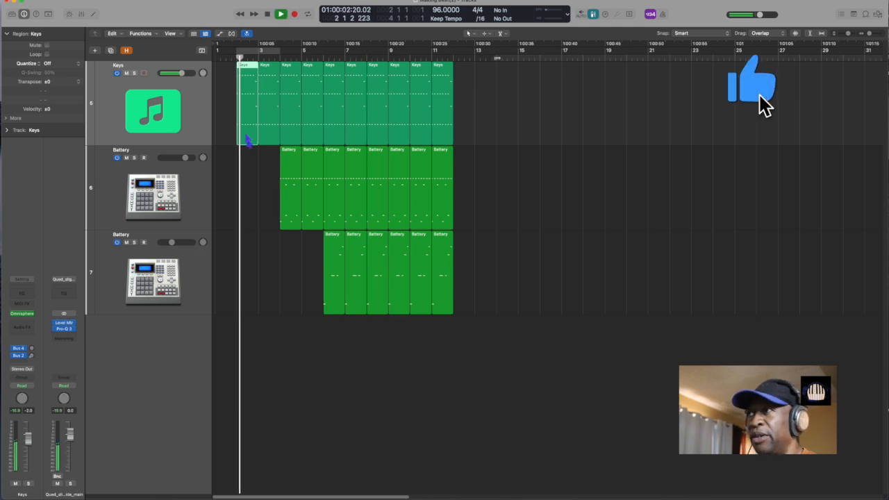
pyautogui.moveTo(271, 155); pyautogui.dragTo(239, 133)
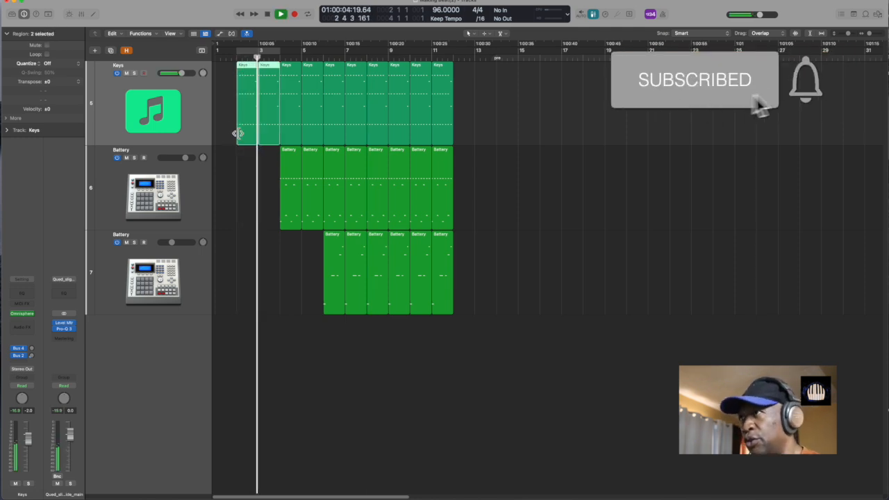
pyautogui.press('super+j')
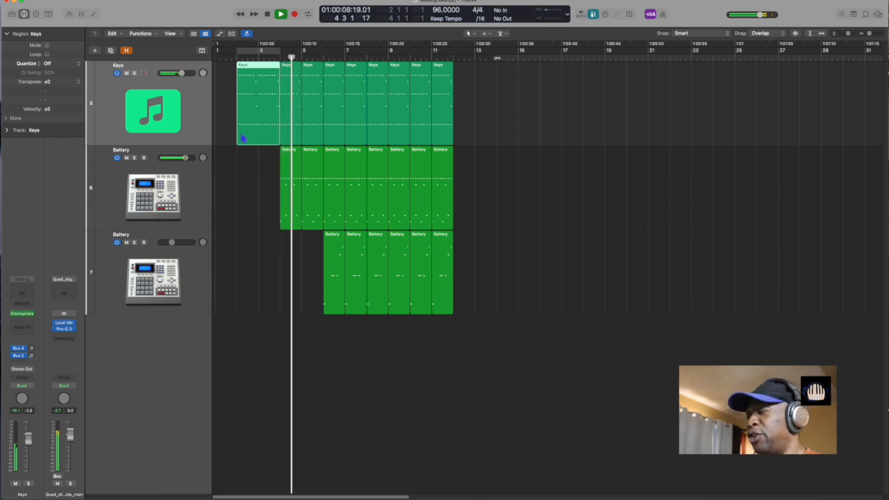
pyautogui.press('space')
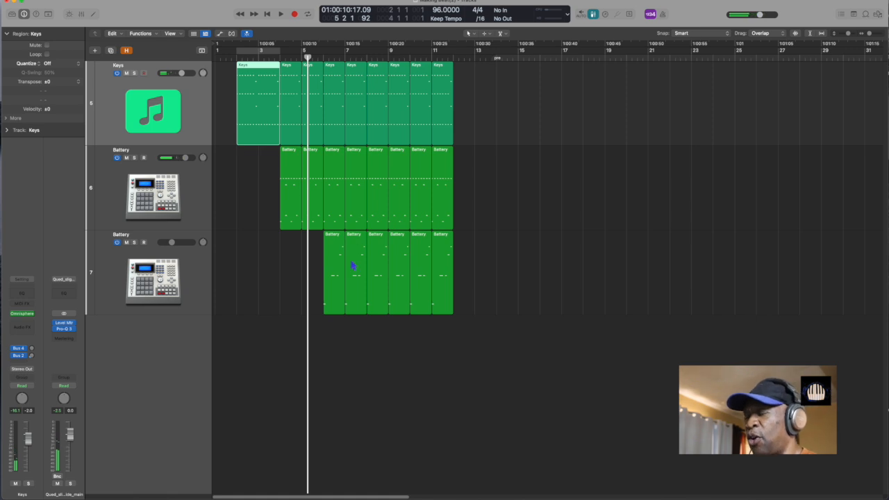
pyautogui.press('.')
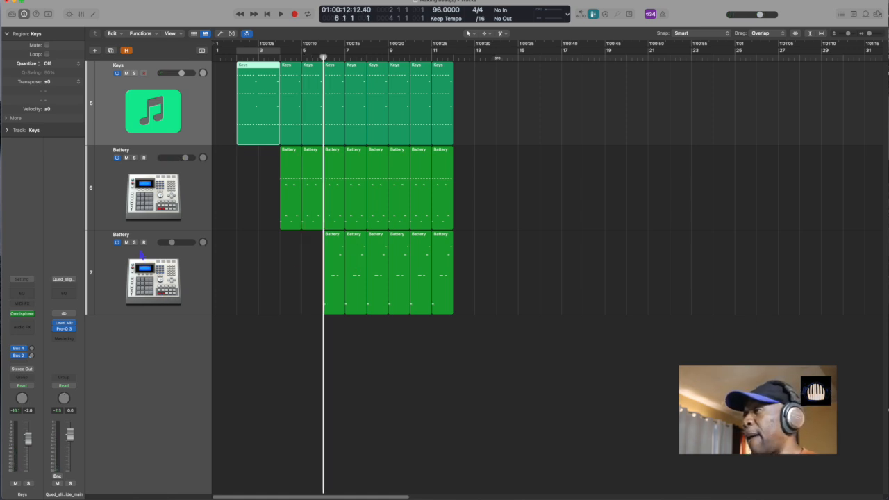
# Step: Rename track 7 and its regions Bass, and rename track 6 kit
pyautogui.click(118, 238)
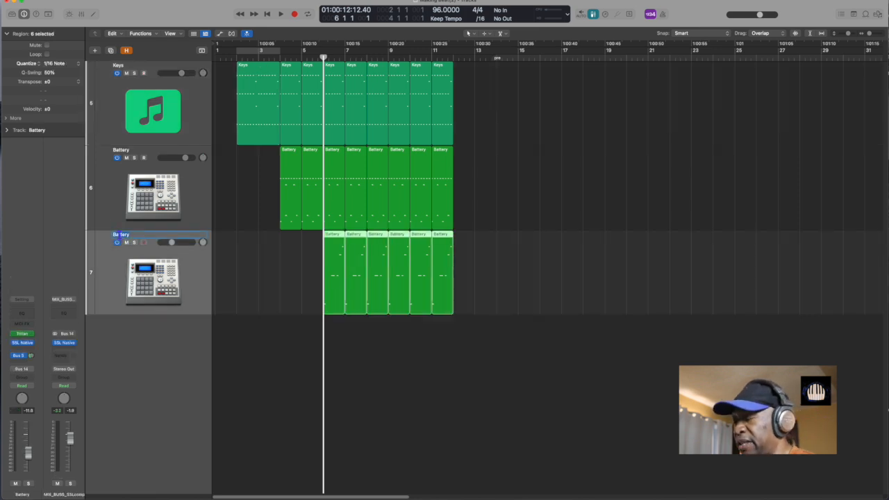
pyautogui.press('Return')
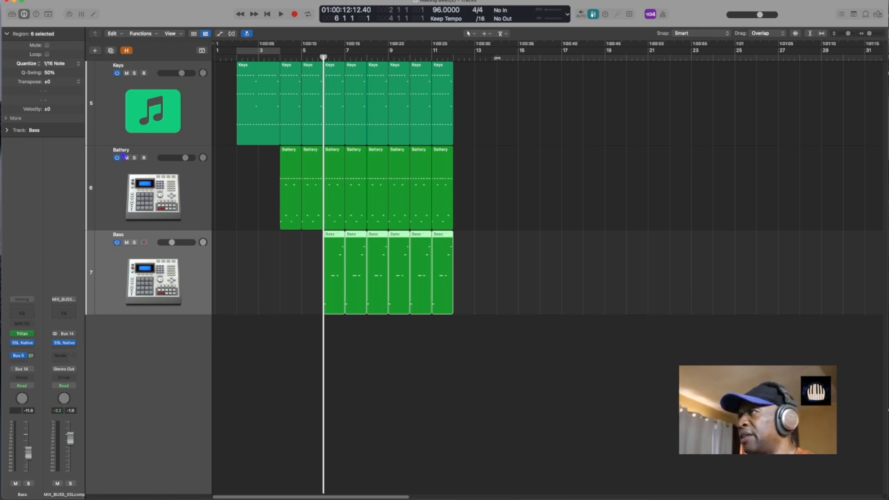
pyautogui.doubleClick(121, 149)
pyautogui.write('kit')
pyautogui.press('Return')
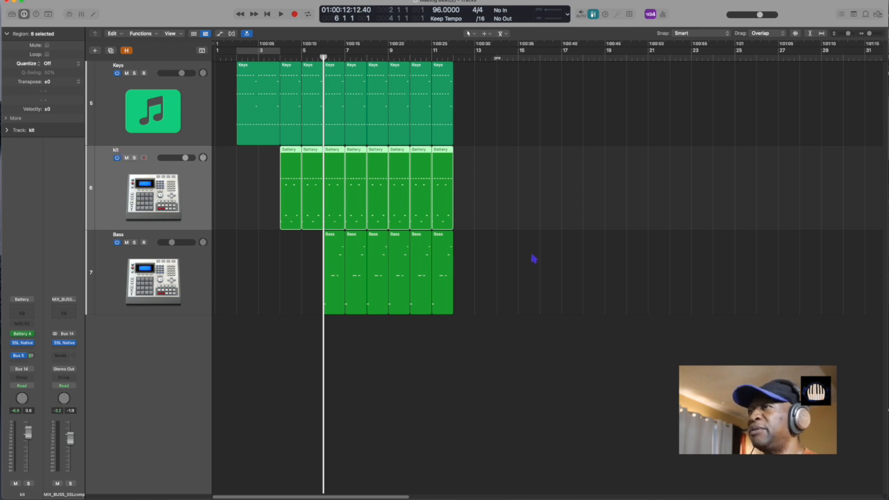
pyautogui.click(496, 276)
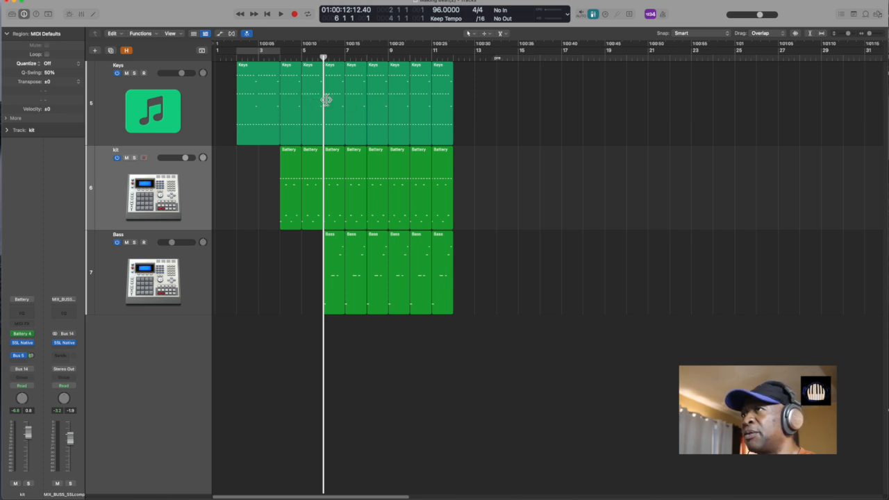
# Step: Join the first two Bass regions, at bars 6 and 7, into a single region
pyautogui.moveTo(351, 339); pyautogui.dragTo(325, 282)
pyautogui.press('super+j')
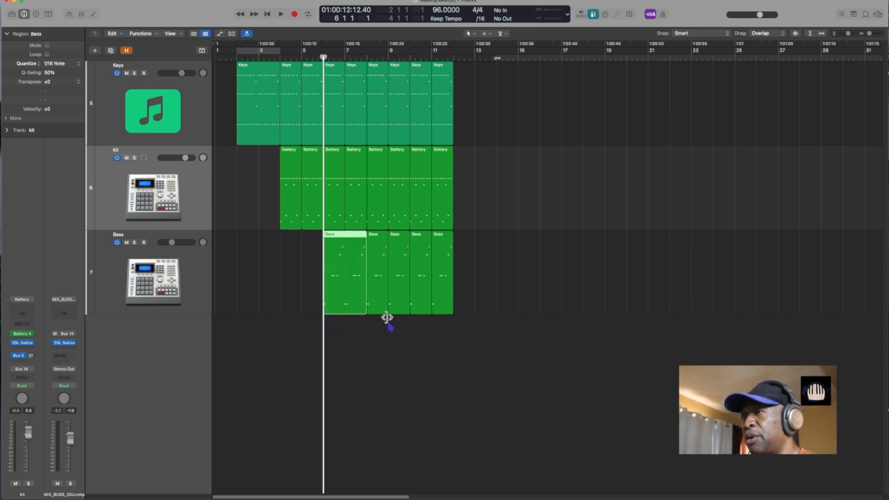
# Step: Join the Bass regions from bars 6 to 9 into one, and join the four kit regions over the same bars
pyautogui.moveTo(396, 332); pyautogui.dragTo(345, 297)
pyautogui.press('super+j')
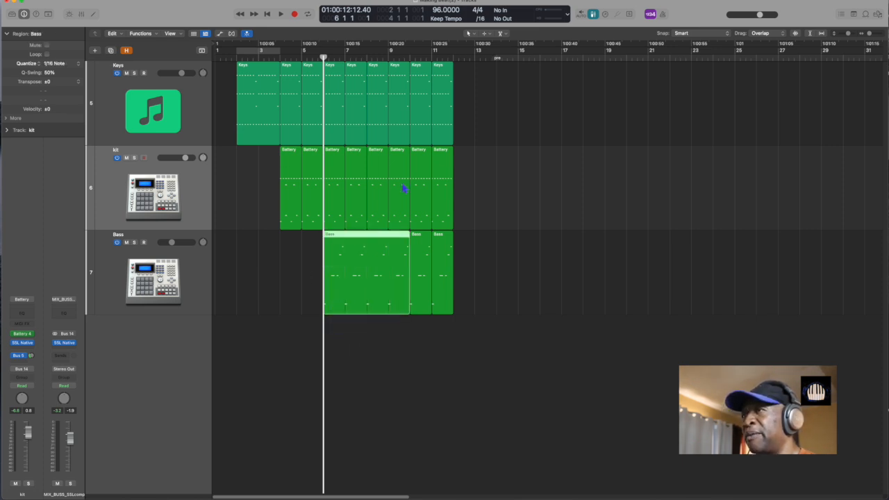
pyautogui.click(396, 185)
pyautogui.keyDown('shift'); pyautogui.click(375, 184); pyautogui.keyUp('shift')
pyautogui.keyDown('shift'); pyautogui.click(354, 185); pyautogui.keyUp('shift')
pyautogui.keyDown('shift'); pyautogui.click(340, 186); pyautogui.keyUp('shift')
pyautogui.press('super+j')
# Step: Join the four Keys regions from bars 6 to 9 into a single region
pyautogui.keyDown('shift'); pyautogui.click(398, 122); pyautogui.keyUp('shift')
pyautogui.keyDown('shift'); pyautogui.click(375, 120); pyautogui.keyUp('shift')
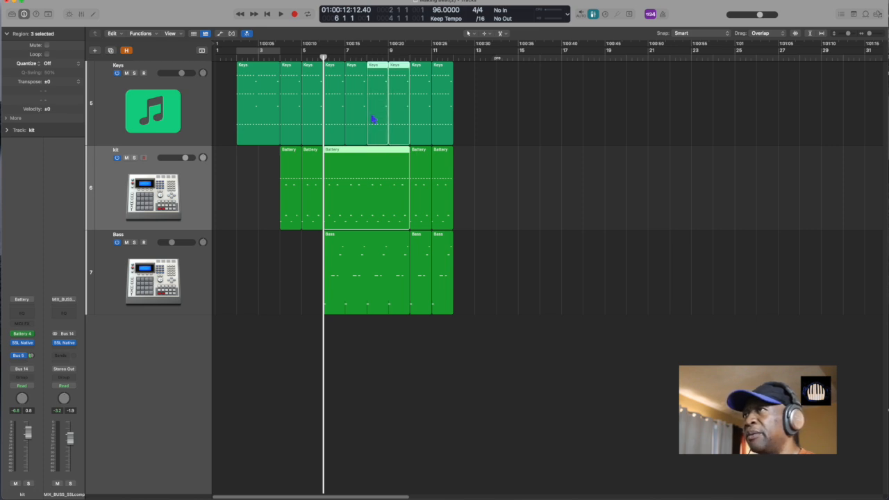
pyautogui.keyDown('shift'); pyautogui.click(359, 116); pyautogui.keyUp('shift')
pyautogui.keyDown('shift'); pyautogui.click(335, 114); pyautogui.keyUp('shift')
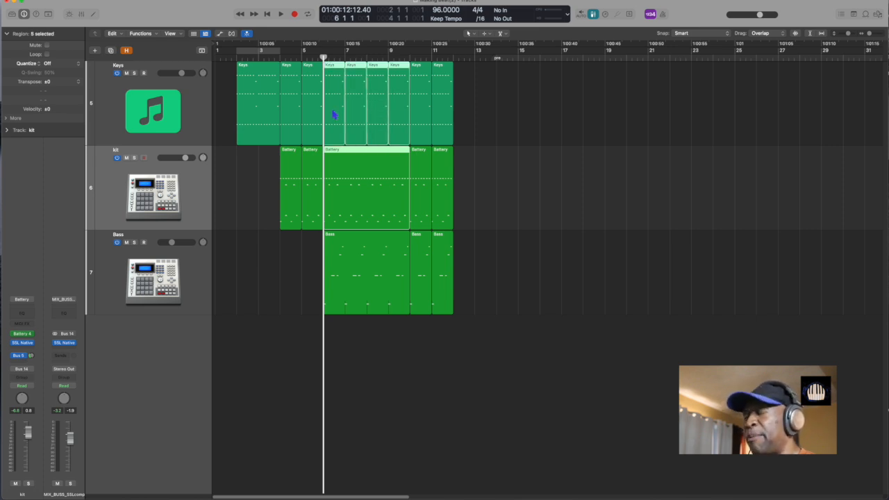
pyautogui.press('super+j')
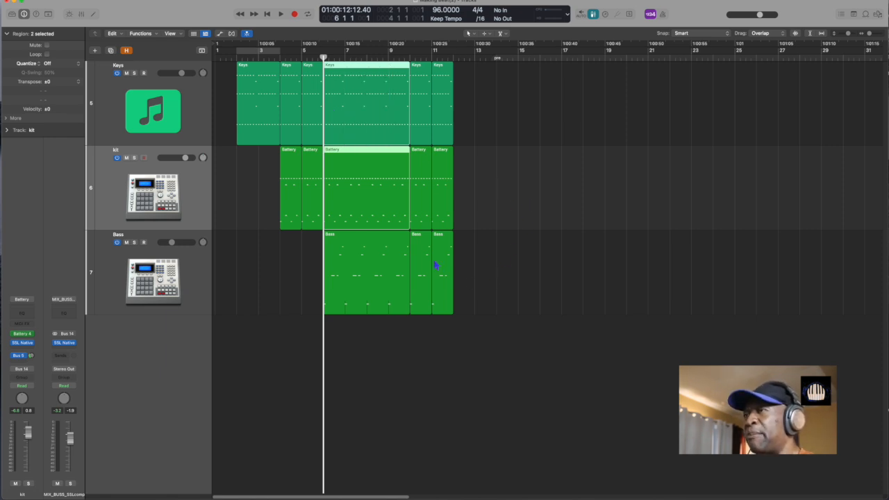
# Step: Create a marker at bar 6 and name it all in
pyautogui.hotkey('alt', "'")
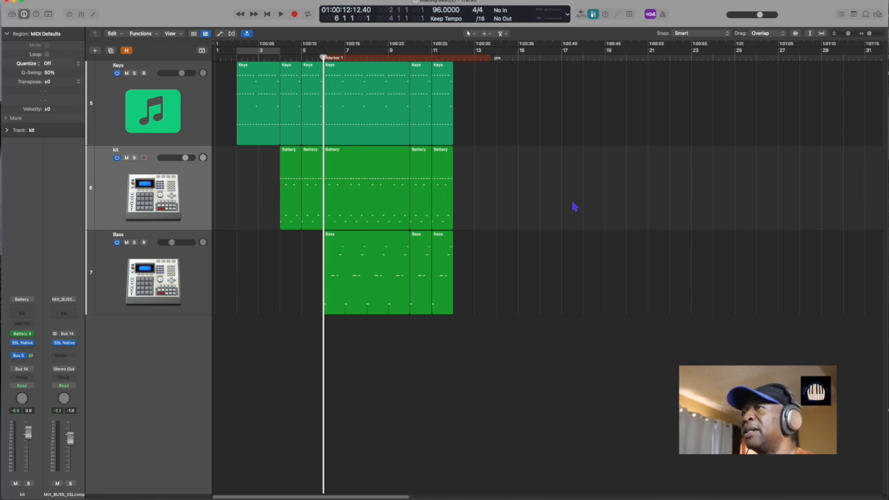
pyautogui.hotkey('shift', "'")
pyautogui.press('BackSpace')
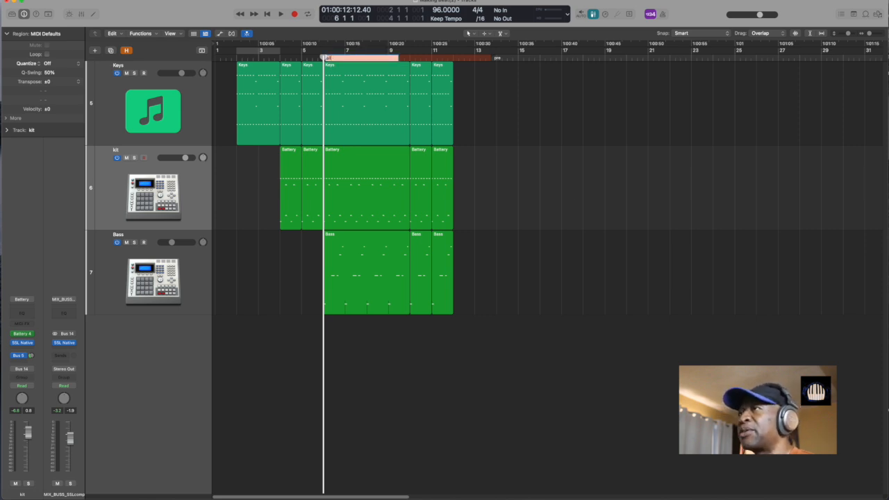
pyautogui.press('Return')
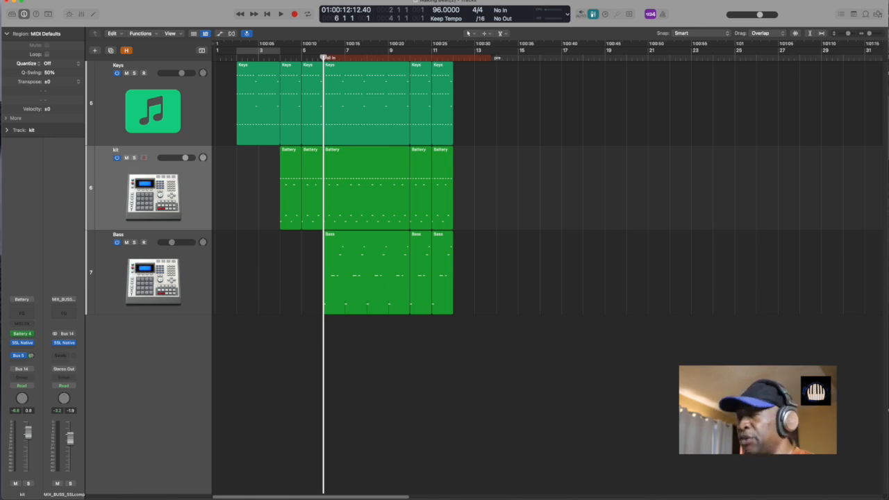
pyautogui.hotkey('alt', 'k')
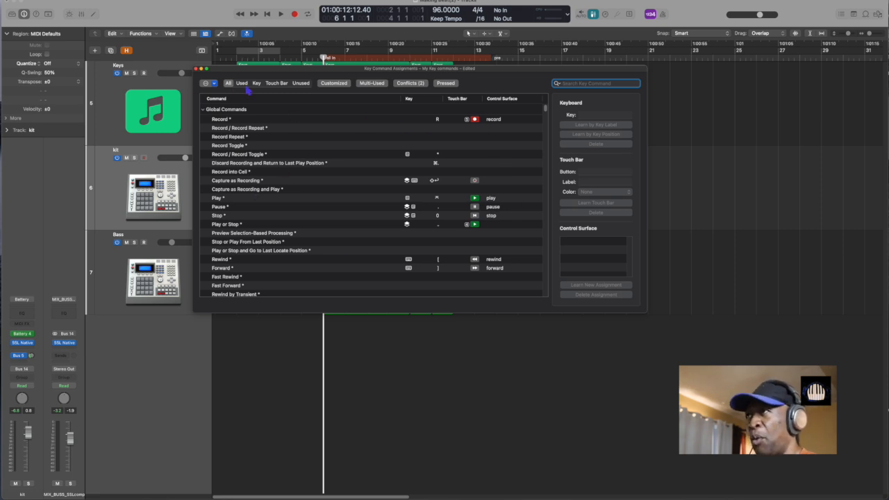
pyautogui.click(196, 69)
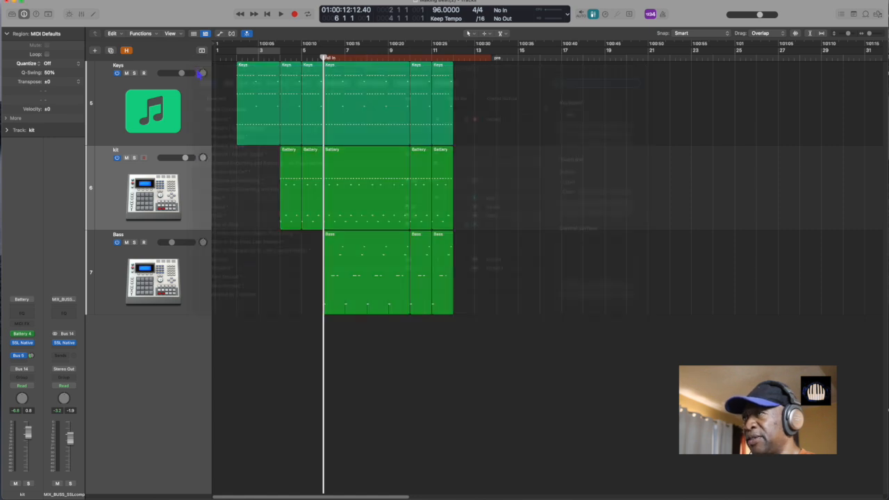
# Step: Join the last two regions, at bars 10 and 11, into one on each of the kit, Bass and Keys tracks
pyautogui.moveTo(500, 199); pyautogui.dragTo(421, 185)
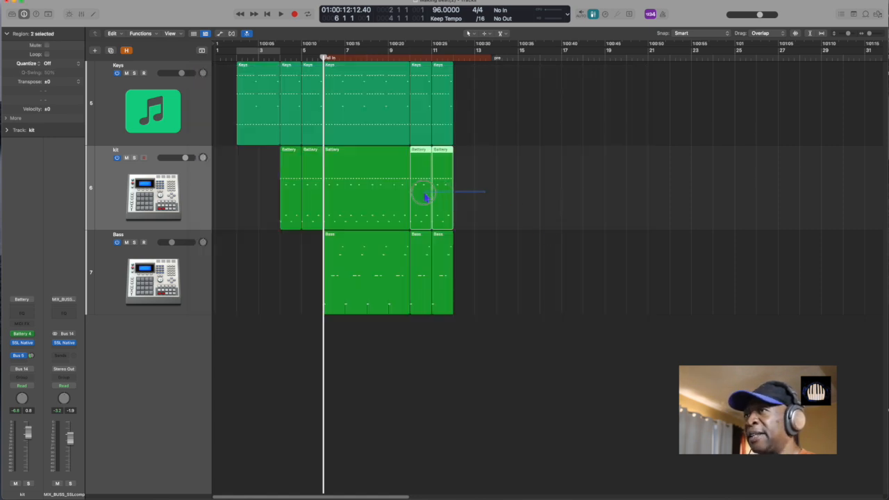
pyautogui.press('super+j')
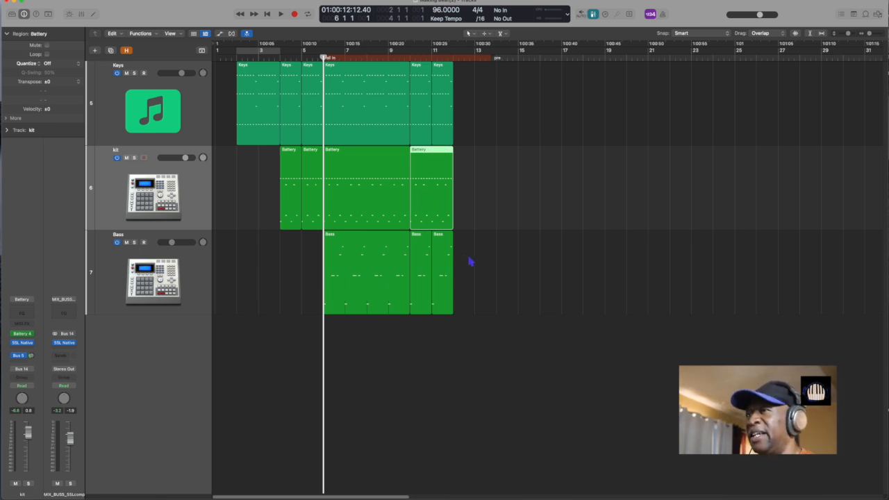
pyautogui.moveTo(469, 262); pyautogui.dragTo(422, 253)
pyautogui.press('super+j')
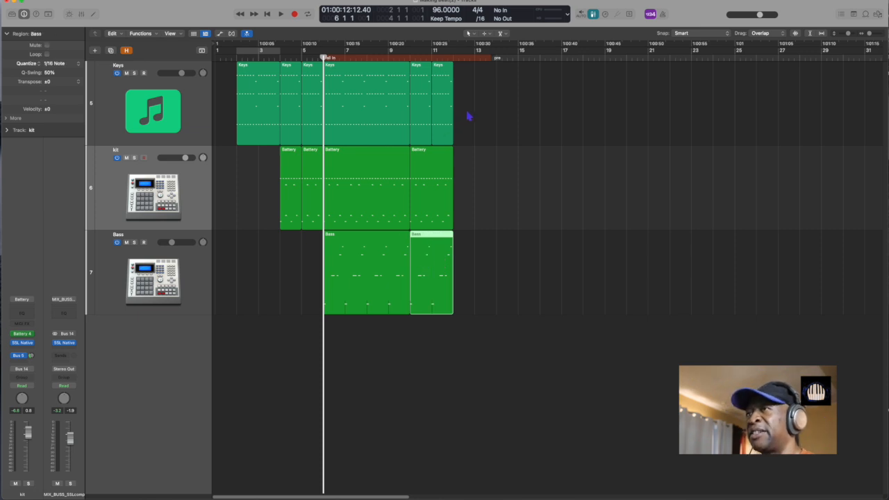
pyautogui.moveTo(460, 118); pyautogui.dragTo(421, 115)
pyautogui.press('super+j')
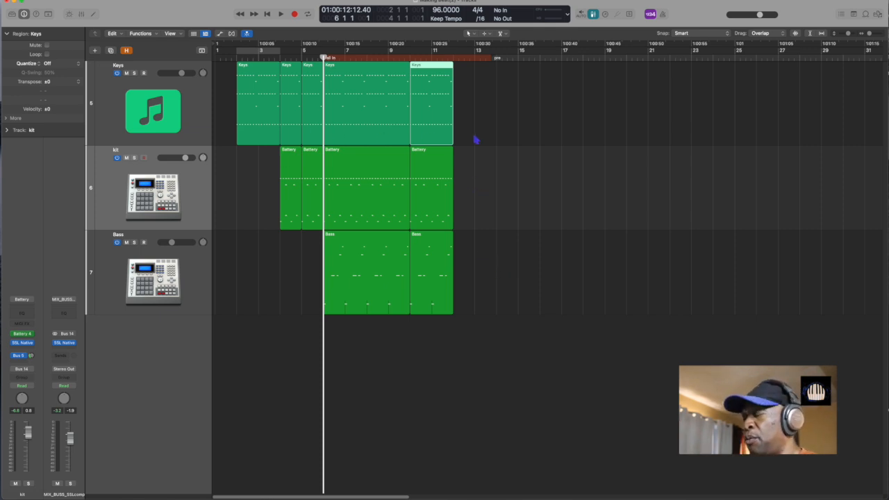
# Step: Play the arrangement from bar 6 to bar 10, stop it, and clear the region selection
pyautogui.press('space')
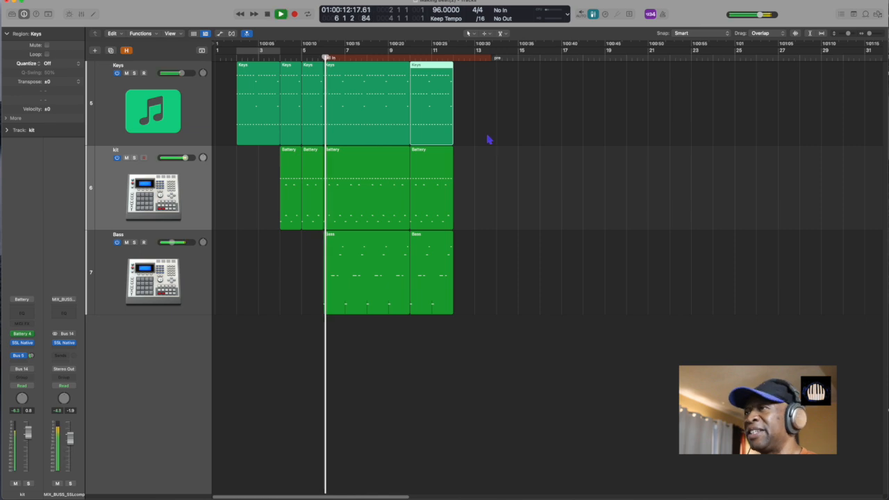
pyautogui.press('space')
pyautogui.click(471, 210)
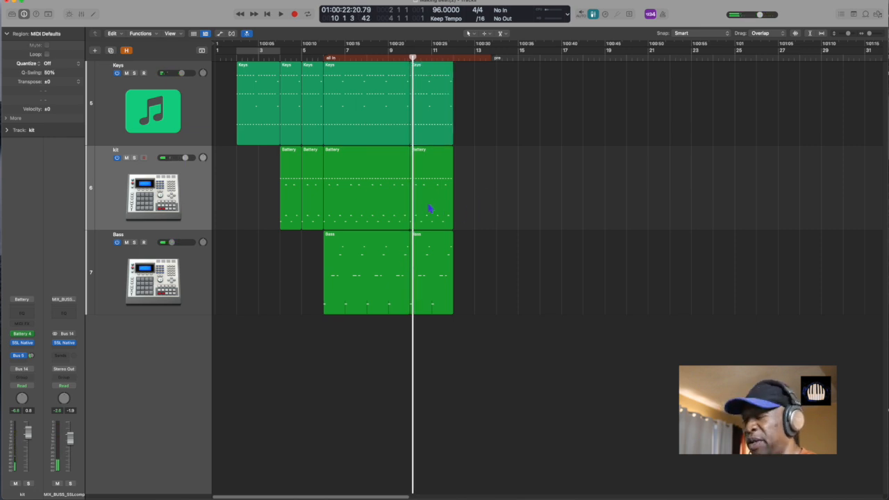
# Step: Create a marker at the start of bar 10 and name it verse
pyautogui.press(',')
pyautogui.press('.')
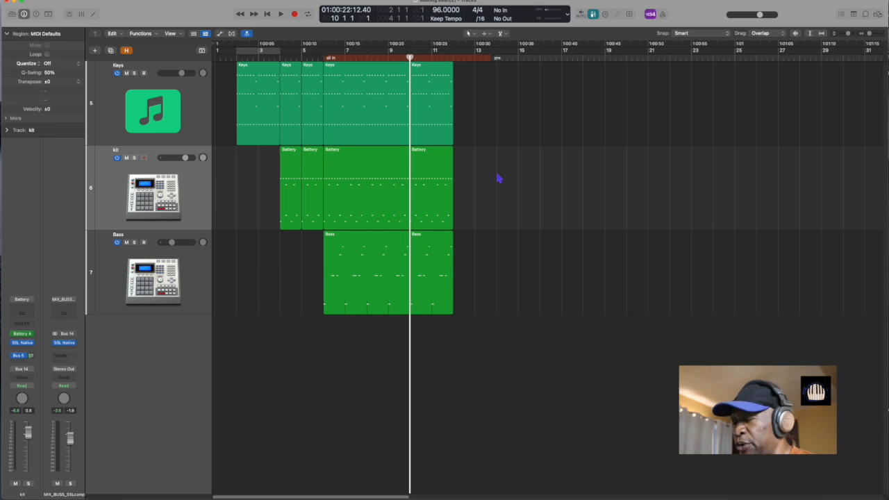
pyautogui.press('shift+super+apostrophe')
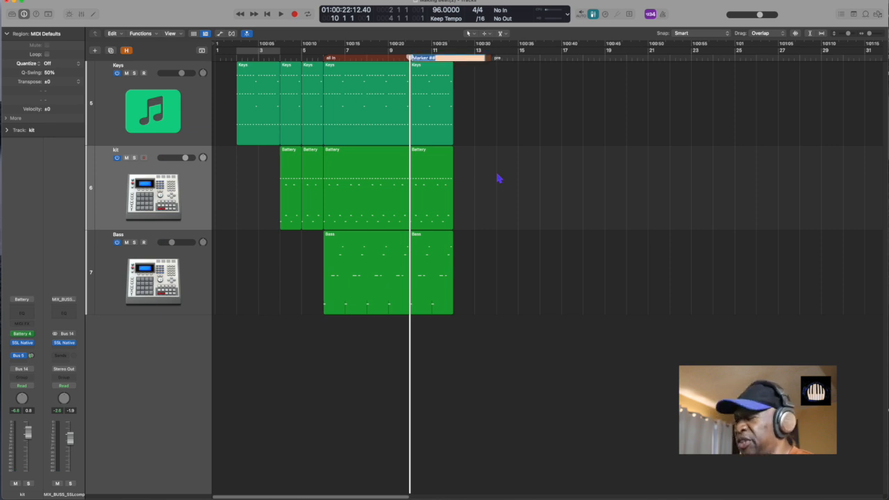
pyautogui.write('outro')
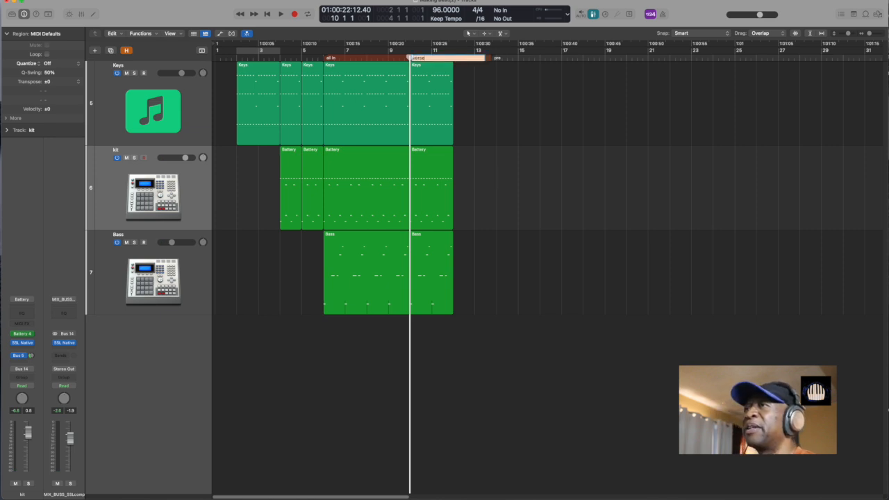
pyautogui.press('Return')
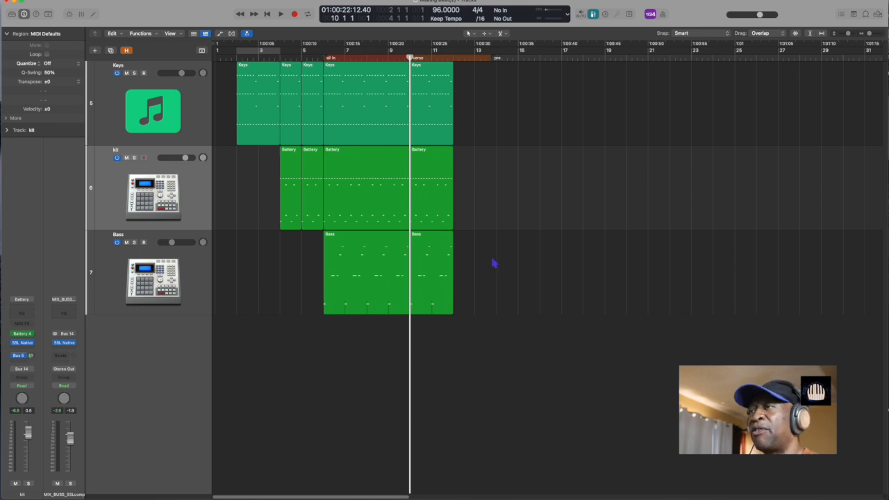
# Step: Repeat the Keys, kit and Bass regions at bar 10 with 4 copies
pyautogui.moveTo(478, 262); pyautogui.dragTo(433, 99)
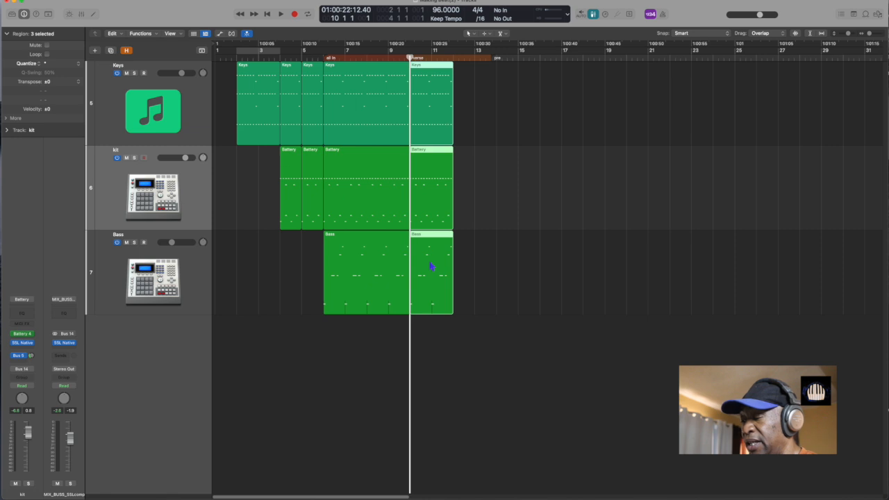
pyautogui.press('super+r')
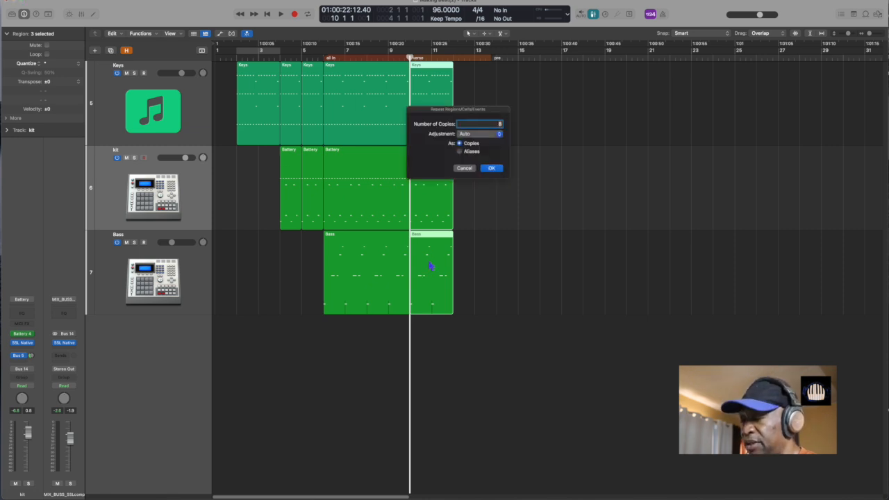
pyautogui.write('4')
pyautogui.press('Return')
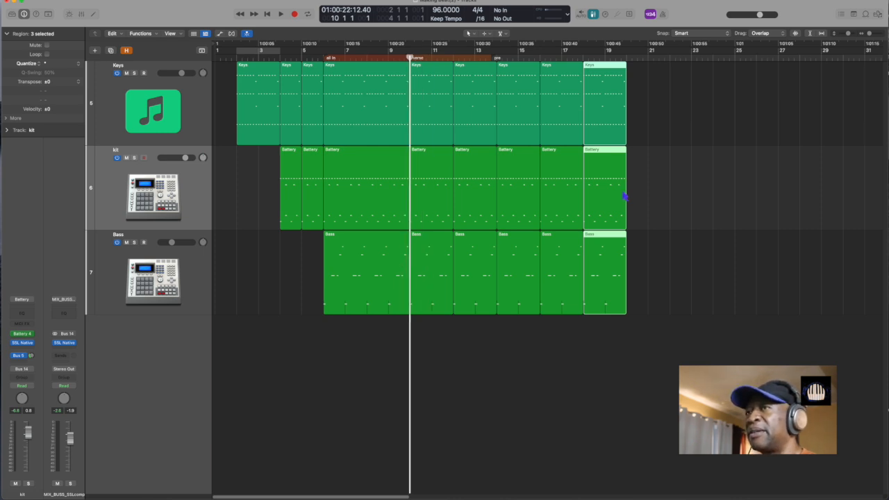
# Step: Step the playhead bar by bar from bar 10 to bar 20 to count the length of the repeated section
pyautogui.press('.')
pyautogui.press(',')
pyautogui.press('.')
pyautogui.press('.')
pyautogui.press('.')
pyautogui.press('.')
pyautogui.press('.')
pyautogui.press('.')
pyautogui.press('.')
pyautogui.press('.')
pyautogui.press('.')
pyautogui.press('.')
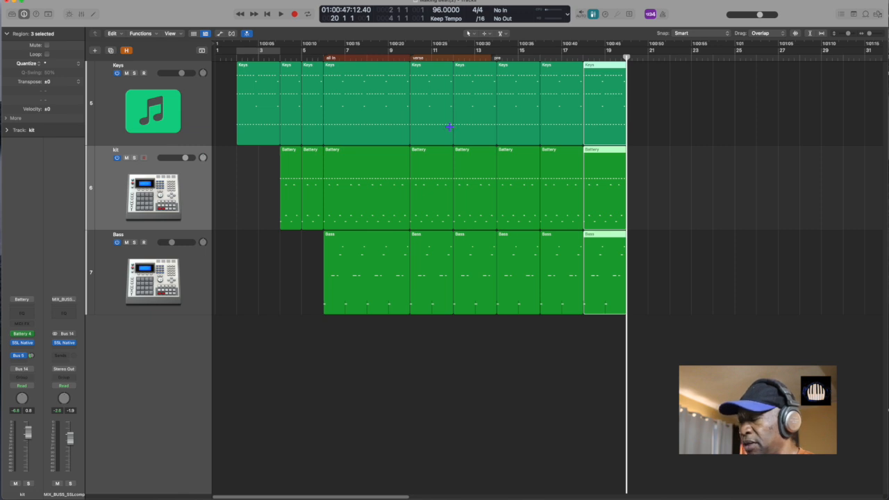
# Step: Repeat the selected last Keys, kit and Bass regions with 2 copies from bar 20
pyautogui.press('super+r')
pyautogui.write('2')
pyautogui.press('Return')
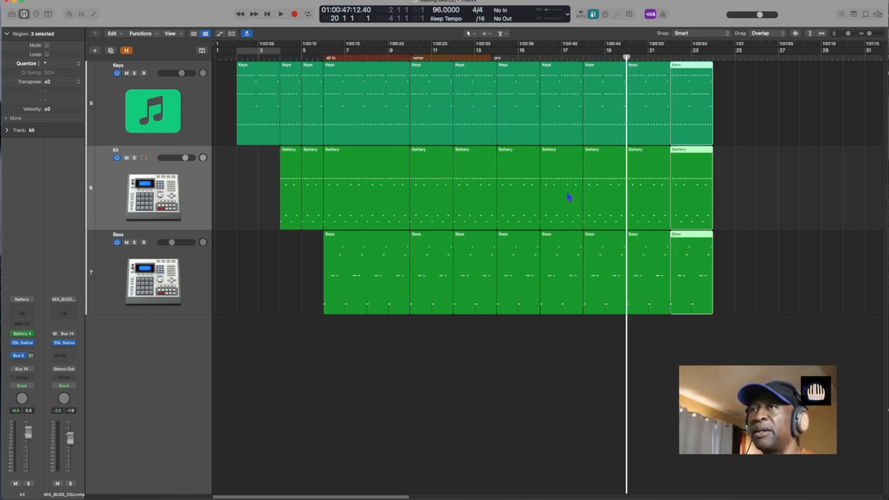
# Step: Move the playhead to bar 22 and delete the three selected regions starting there
pyautogui.press('.')
pyautogui.press('.')
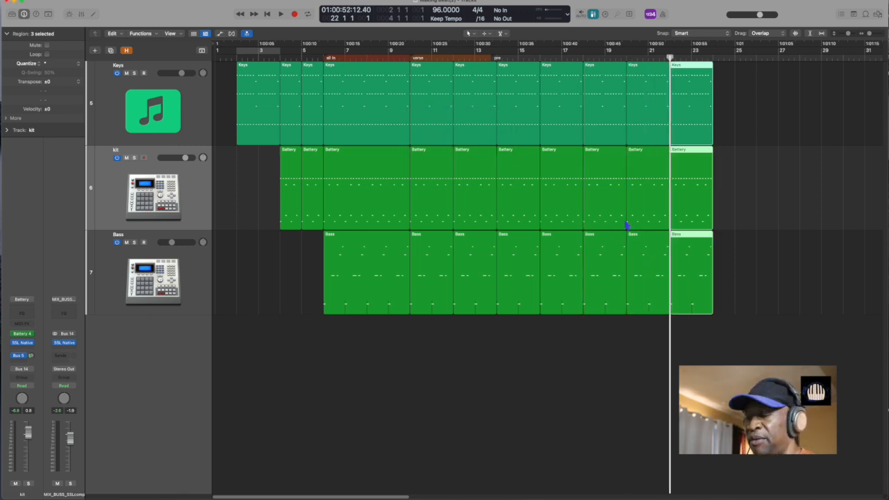
pyautogui.press('Delete')
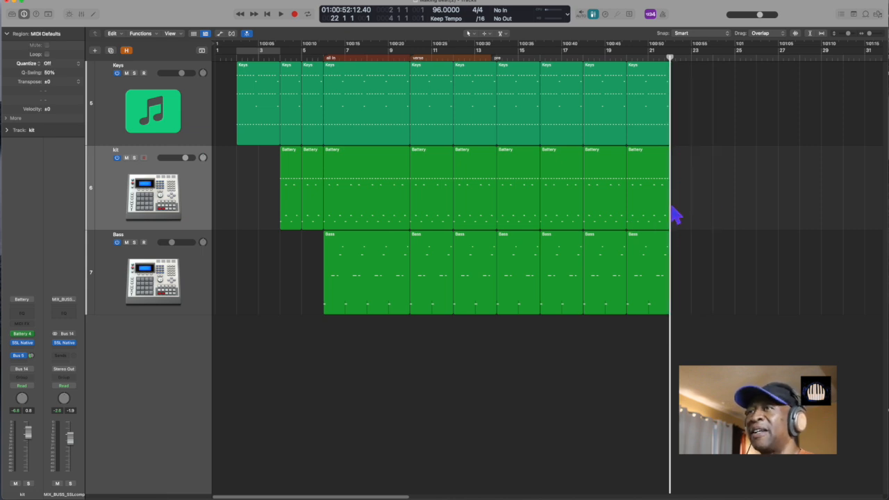
# Step: Move the playhead back to the start of the verse marker at bar 10
pyautogui.press(',')
pyautogui.press(',')
pyautogui.press(',')
pyautogui.press(',')
pyautogui.press(',')
pyautogui.press(',')
pyautogui.press(',')
pyautogui.press(',')
pyautogui.press(',')
pyautogui.press(',')
pyautogui.press(',')
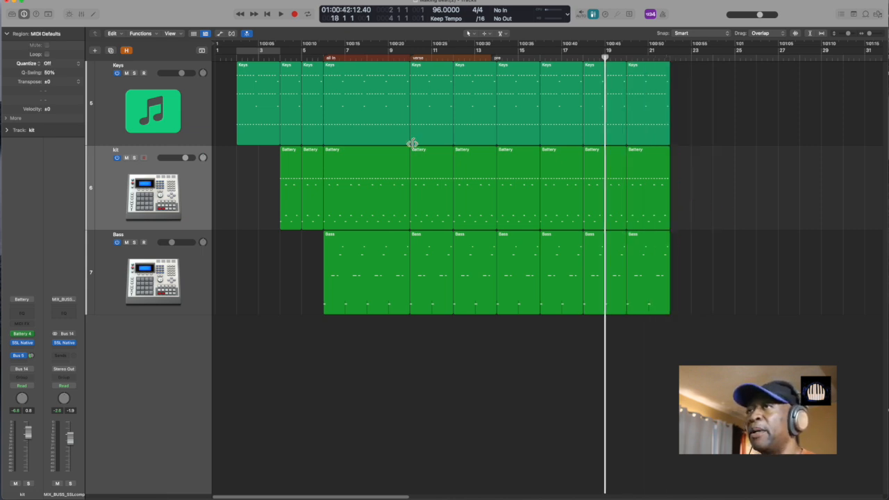
pyautogui.press(',')
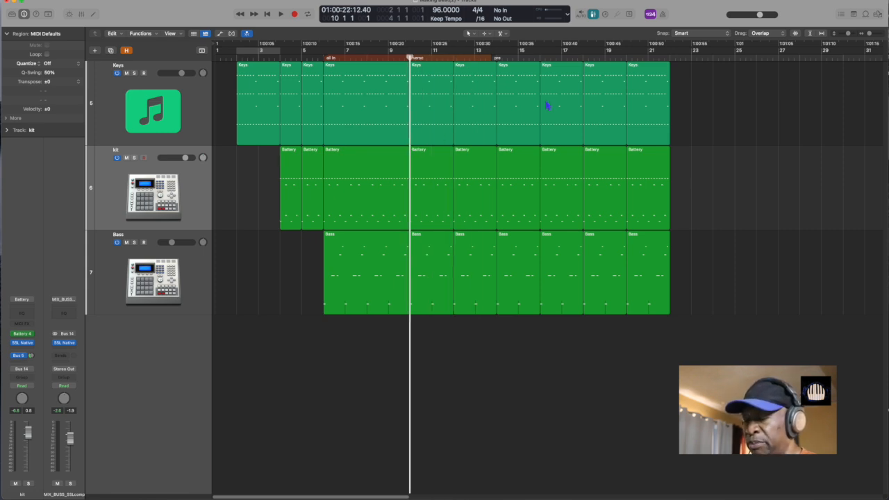
# Step: Show the global Marker track, extend the verse marker to bar 22, and play the start of the verse
pyautogui.press('g')
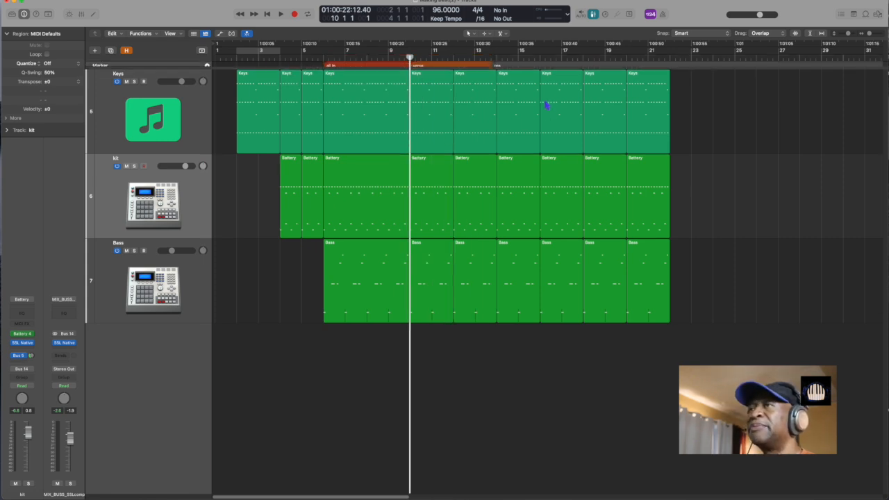
pyautogui.moveTo(493, 66)
pyautogui.mouseDown()
pyautogui.moveTo(689, 80)
pyautogui.moveTo(670, 80)
pyautogui.mouseUp()
pyautogui.press('space')
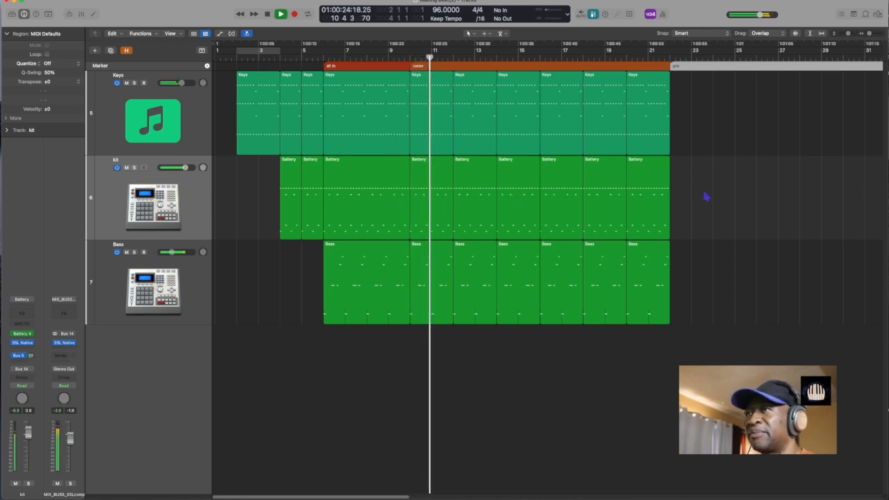
pyautogui.press('space')
# Step: Join all kit regions from bar 10 to bar 22 into one, and play the joined region soloed
pyautogui.moveTo(699, 197); pyautogui.dragTo(442, 204)
pyautogui.press('super+j')
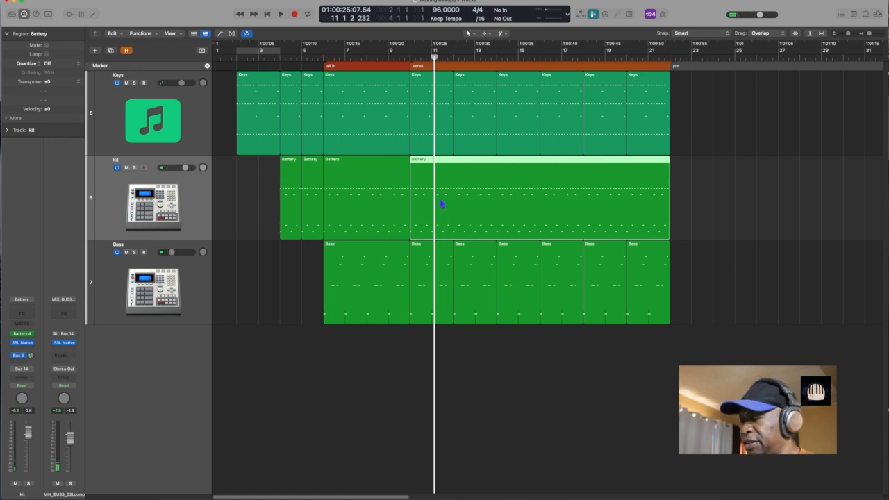
pyautogui.hotkey('ctrl', 's')
pyautogui.press('space')
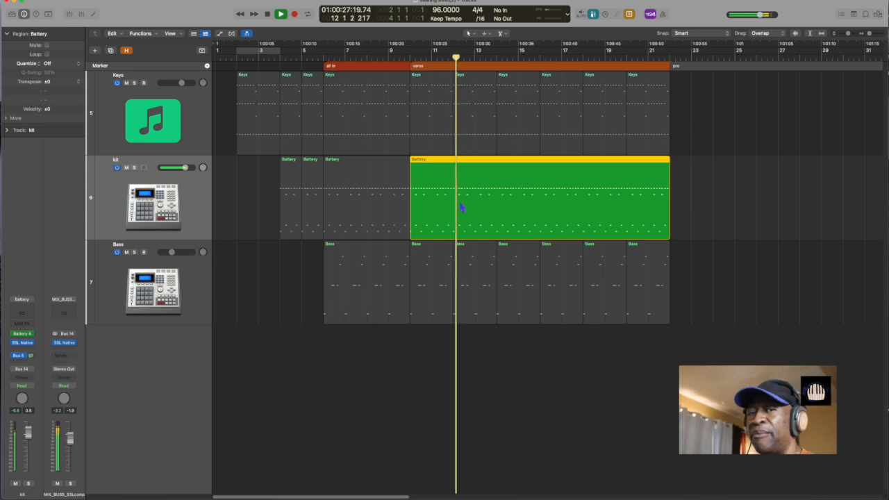
pyautogui.press('space')
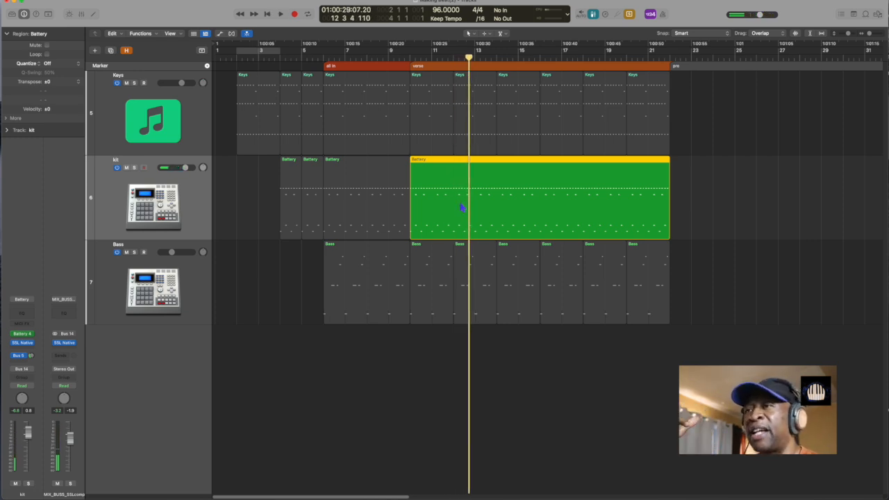
# Step: Open the joined kit region in the Piano Roll and mute every note in the row directly below the steady eighth-note row
pyautogui.doubleClick(462, 207)
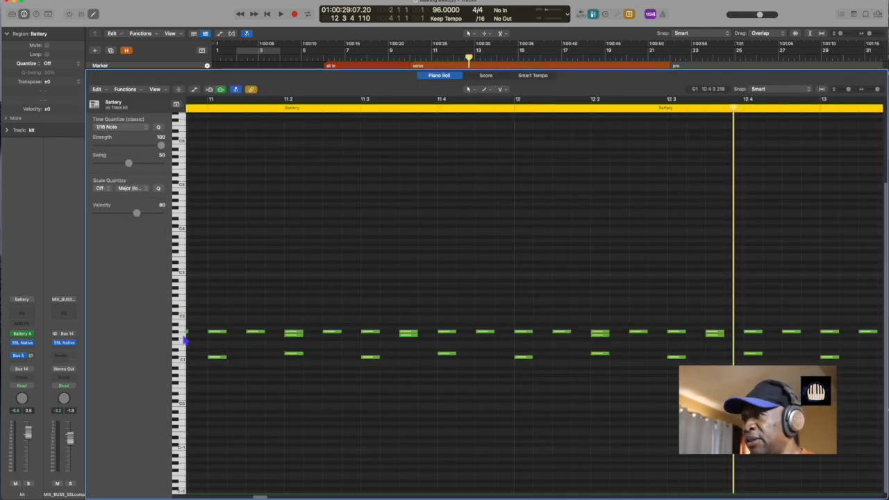
pyautogui.click(184, 337)
pyautogui.hotkey('ctrl', 'm')
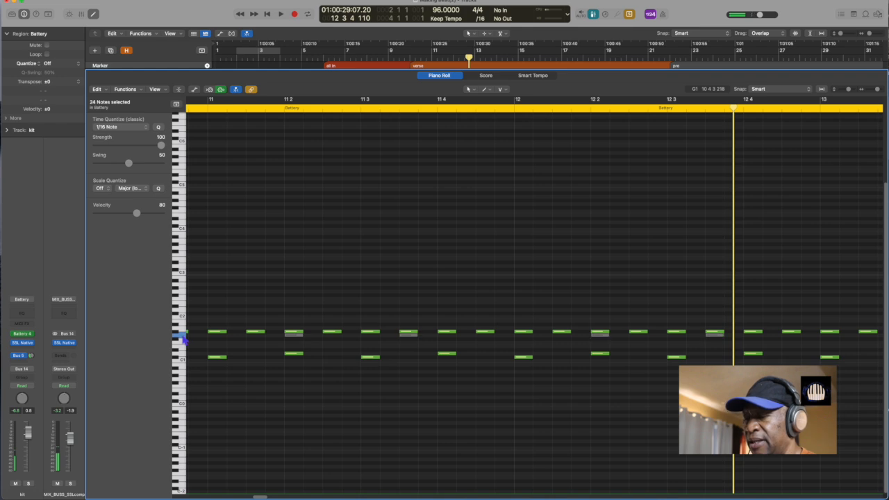
# Step: Close the Piano Roll and audition the joined kit region of the verse with solo still on
pyautogui.press('p')
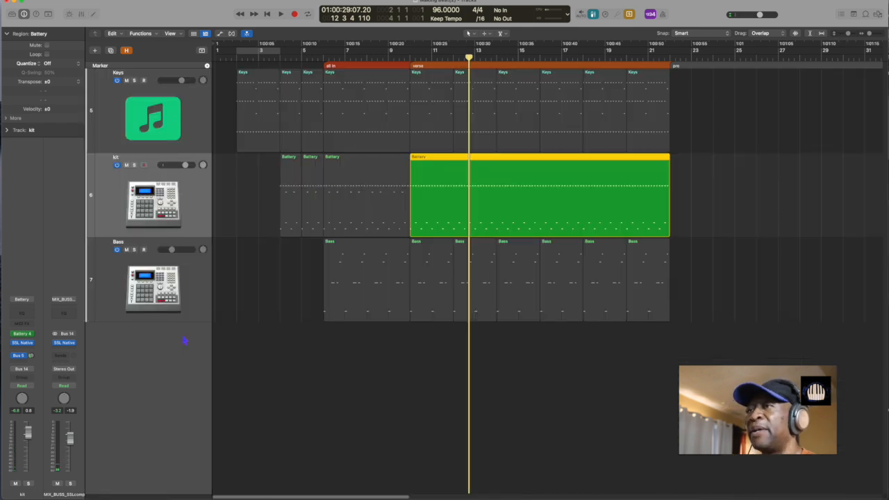
pyautogui.hotkey('shift', 'space')
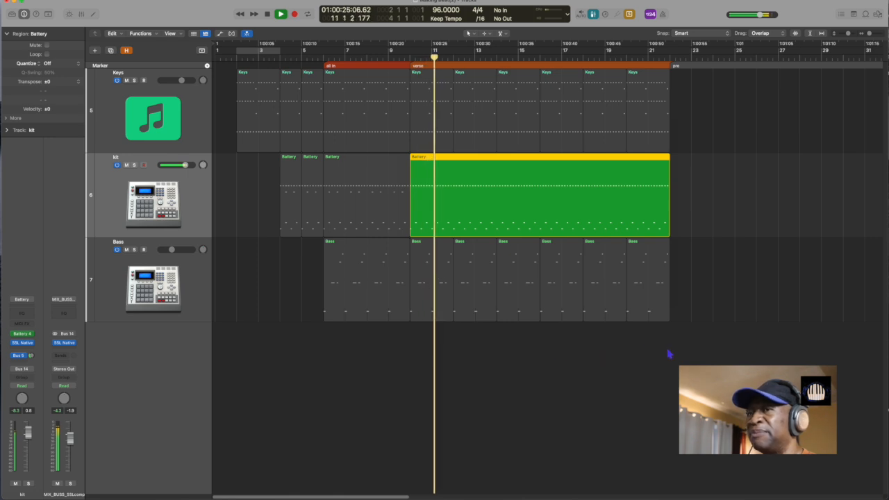
pyautogui.press('space')
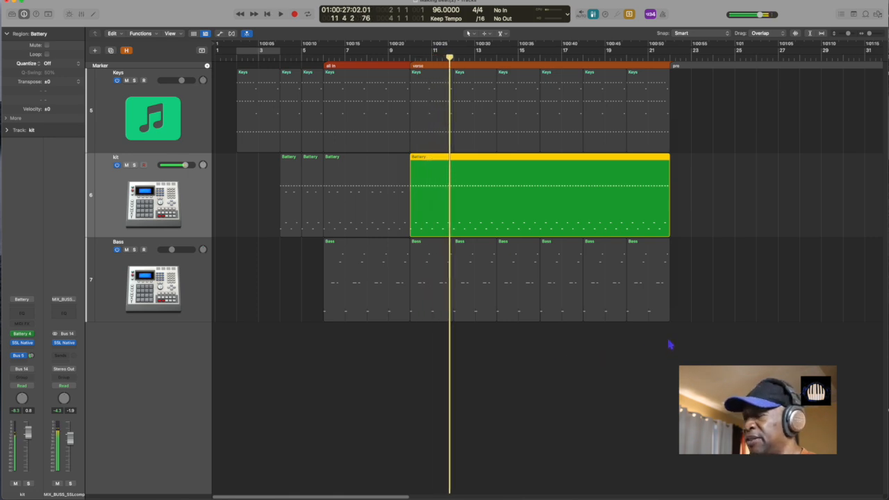
# Step: Turn off solo and play the verse from bar 10 with keys, kit and bass together
pyautogui.press('super+a')
pyautogui.hotkey('shift', 'space')
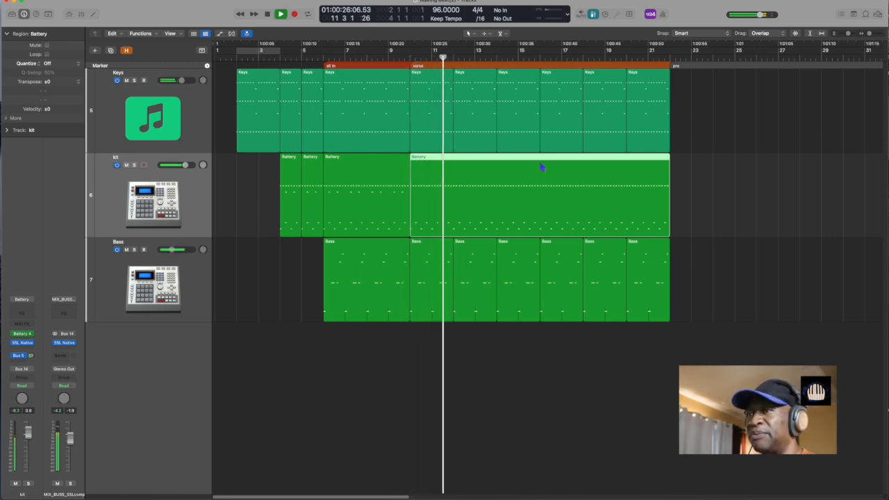
pyautogui.press('space')
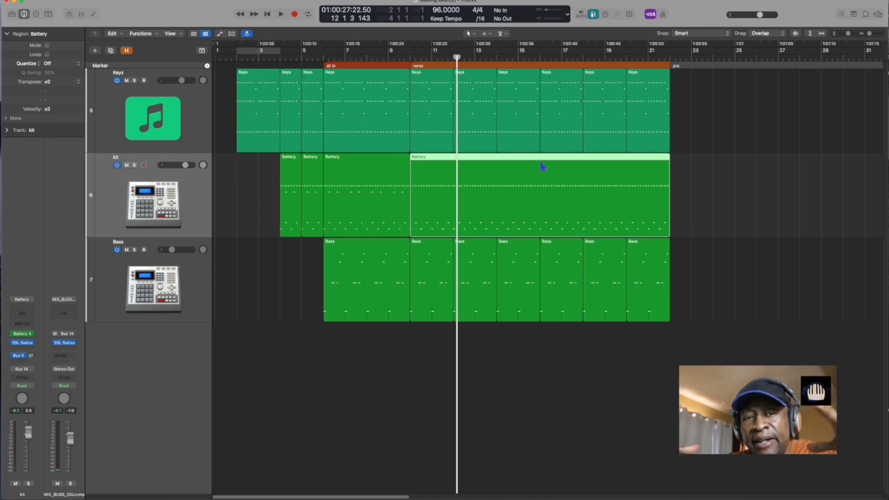
# Step: Play from the all in section at bar 6, jump ahead into the verse, and return the playhead to bar 10
pyautogui.press(',')
pyautogui.press(',')
pyautogui.press(',')
pyautogui.press(',')
pyautogui.press(',')
pyautogui.press(',')
pyautogui.press('space')
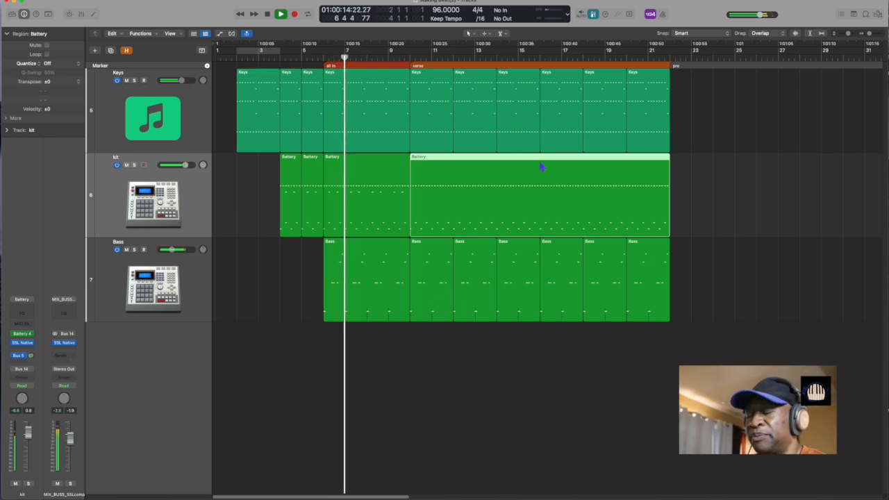
pyautogui.press('.')
pyautogui.press('.')
pyautogui.press('.')
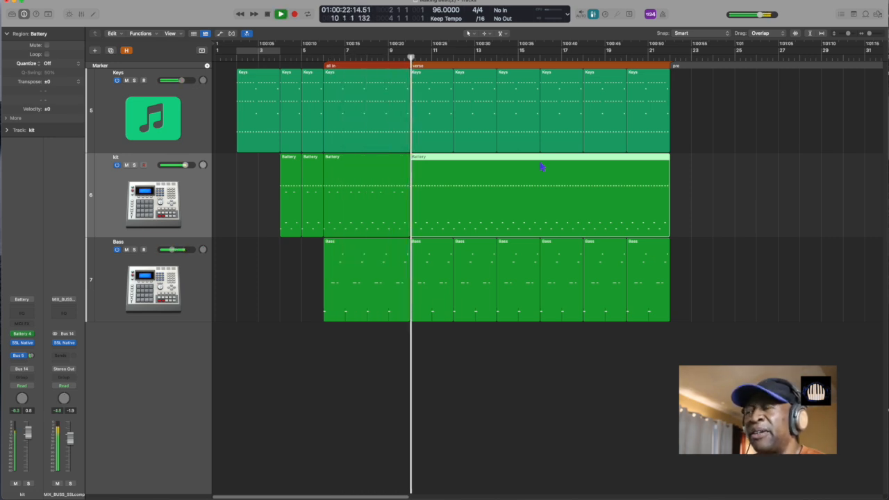
pyautogui.press('space')
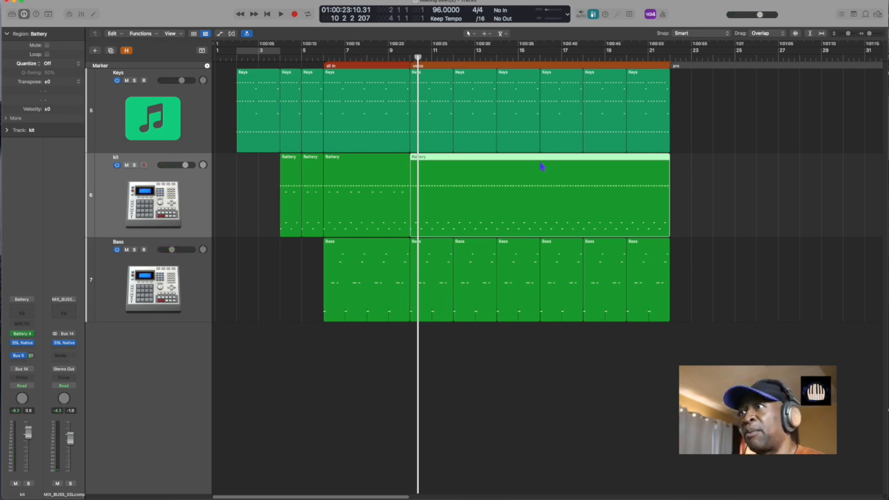
pyautogui.press(',')
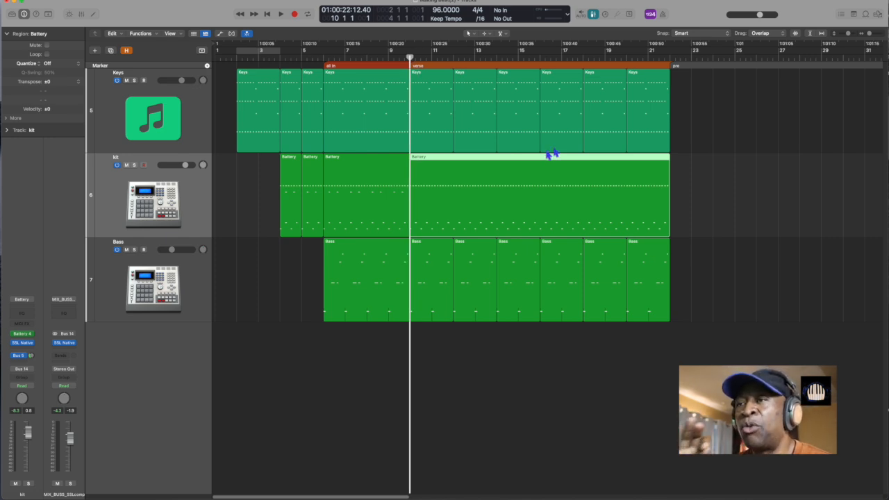
# Step: Delete the bass regions from bar 12 to bar 22 and mute all but the lowest notes in the bar 10 bass region
pyautogui.moveTo(635, 343); pyautogui.dragTo(479, 296)
pyautogui.press('Delete')
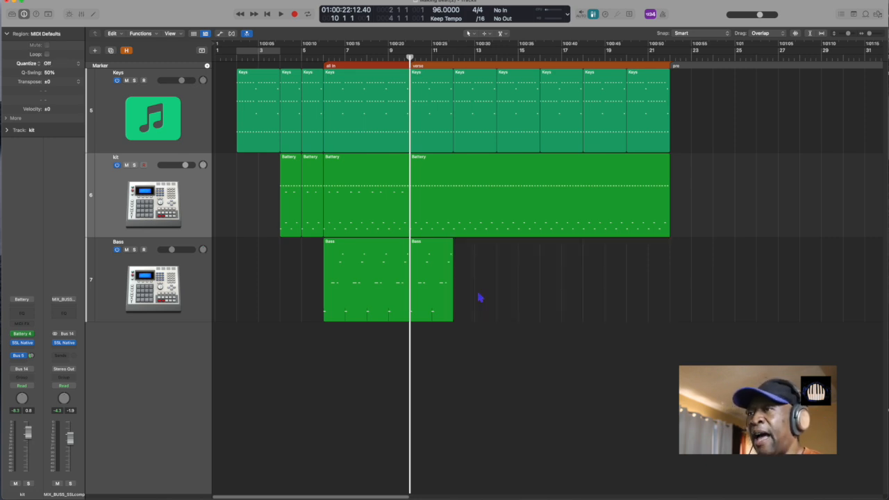
pyautogui.doubleClick(439, 294)
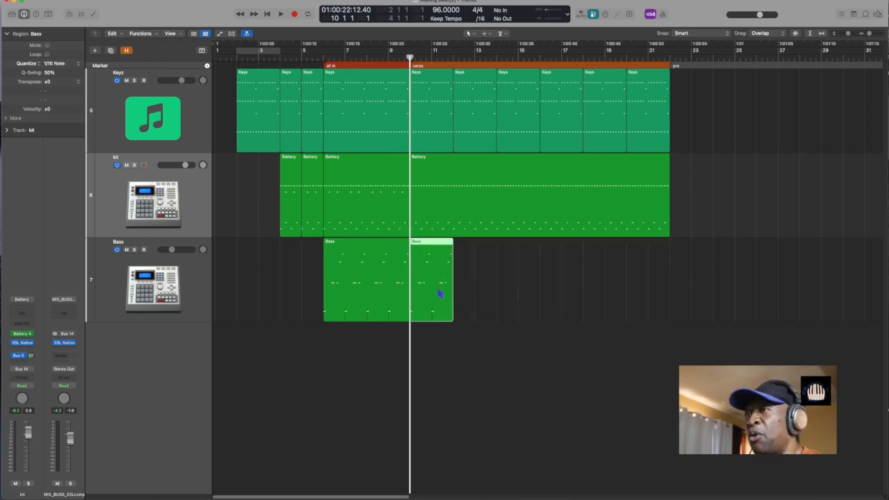
pyautogui.moveTo(305, 239); pyautogui.dragTo(783, 312)
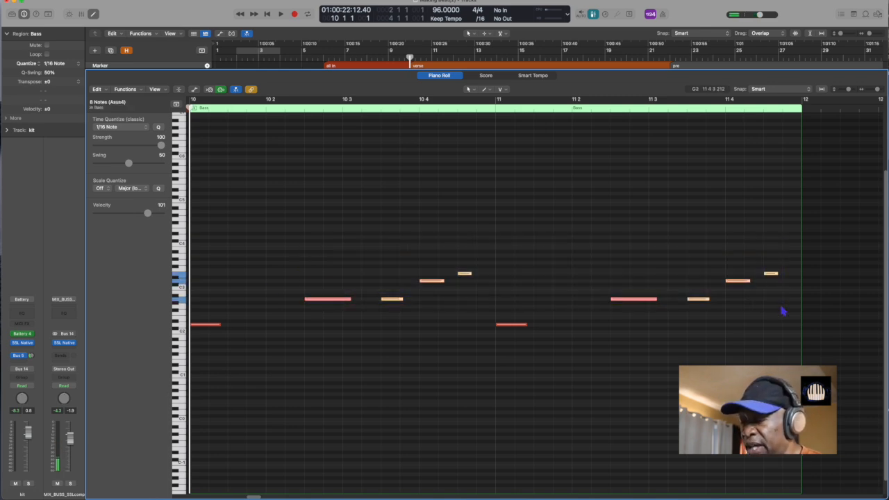
pyautogui.hotkey('ctrl', 'm')
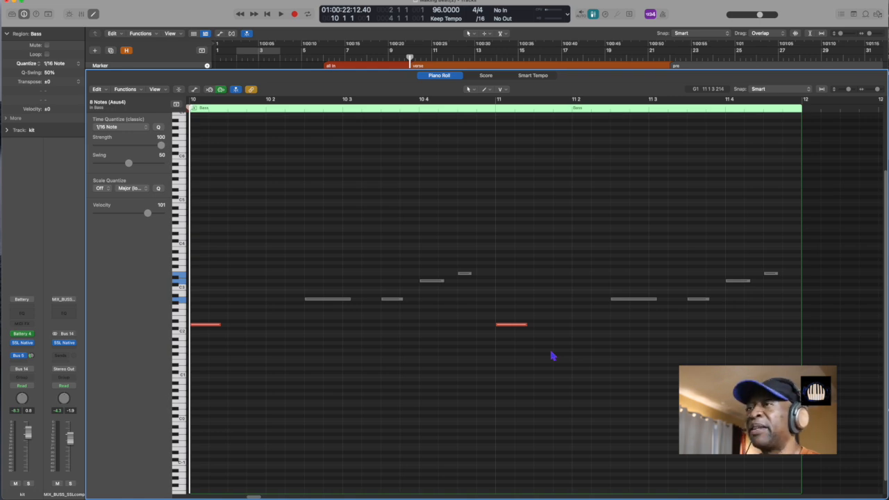
pyautogui.press('e')
pyautogui.click(484, 318)
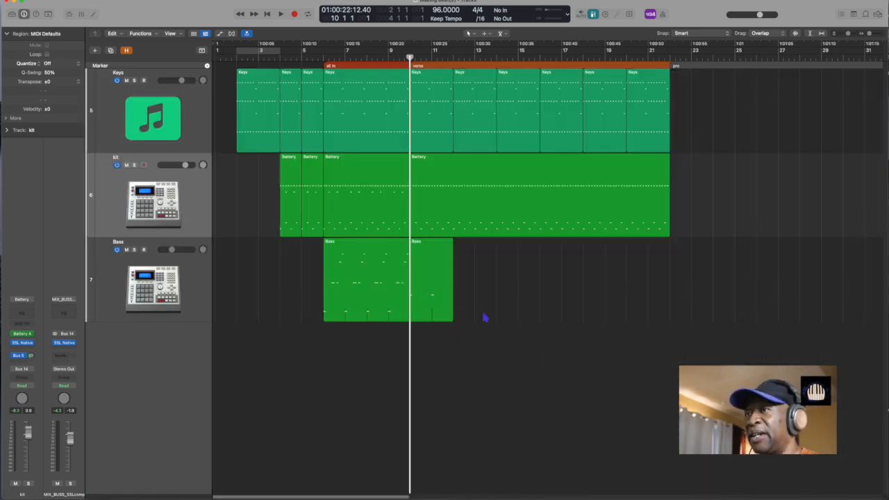
# Step: Repeat the edited bar 10 bass region with 4 copies, plus 1 more, to fill the verse up to bar 22
pyautogui.click(431, 298)
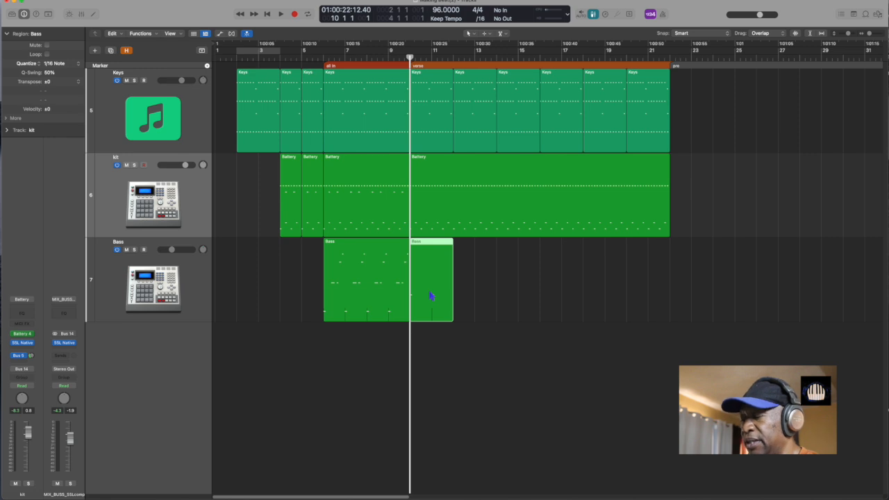
pyautogui.press('super+r')
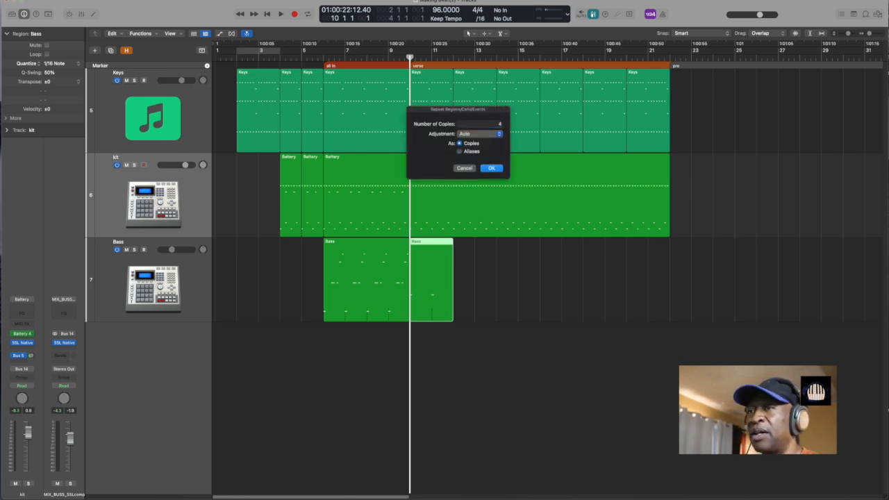
pyautogui.press('Return')
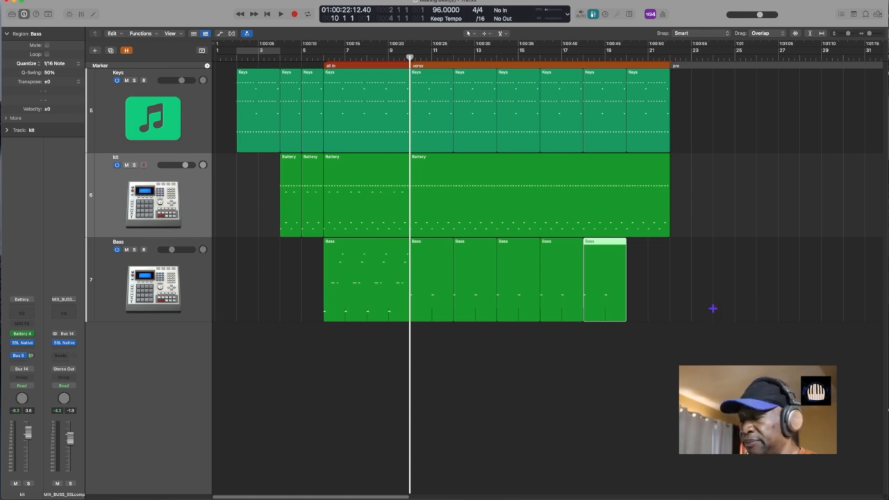
pyautogui.press('super+r')
pyautogui.write('1')
pyautogui.press('Return')
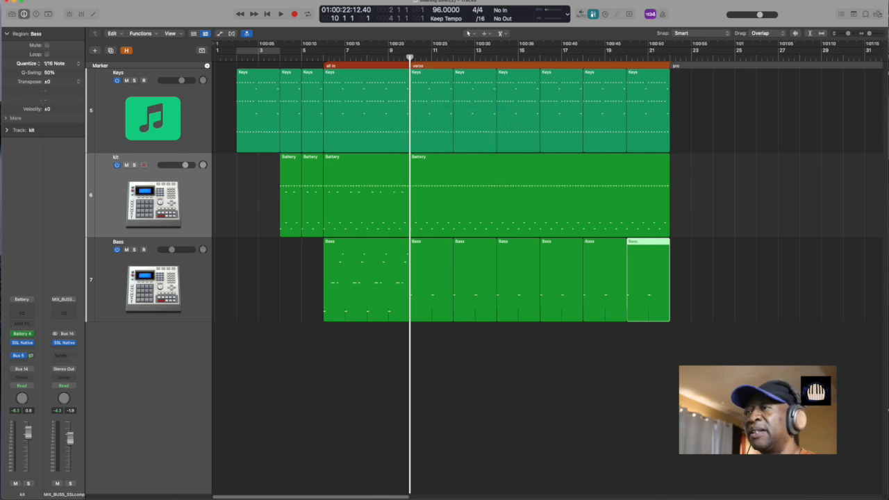
# Step: Listen to the change from the full bass line in the all in section to the reduced bass in the verse
pyautogui.click(434, 270)
pyautogui.press('space')
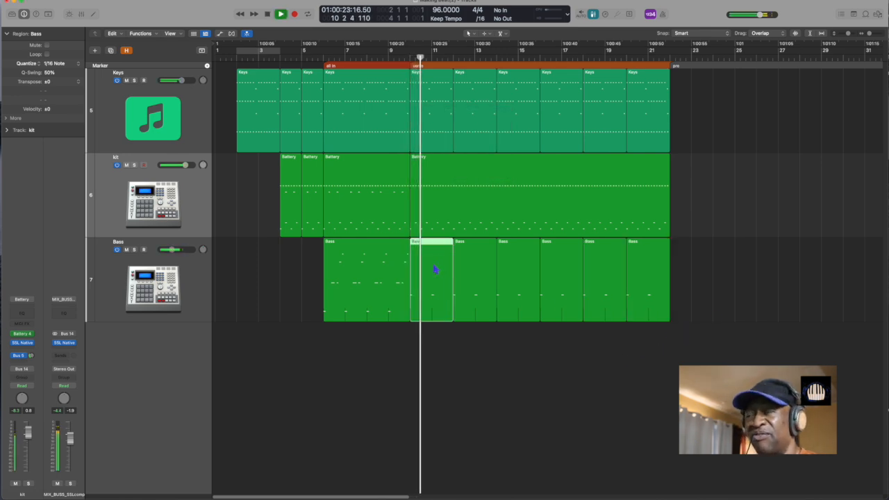
pyautogui.click(391, 271)
pyautogui.press('space')
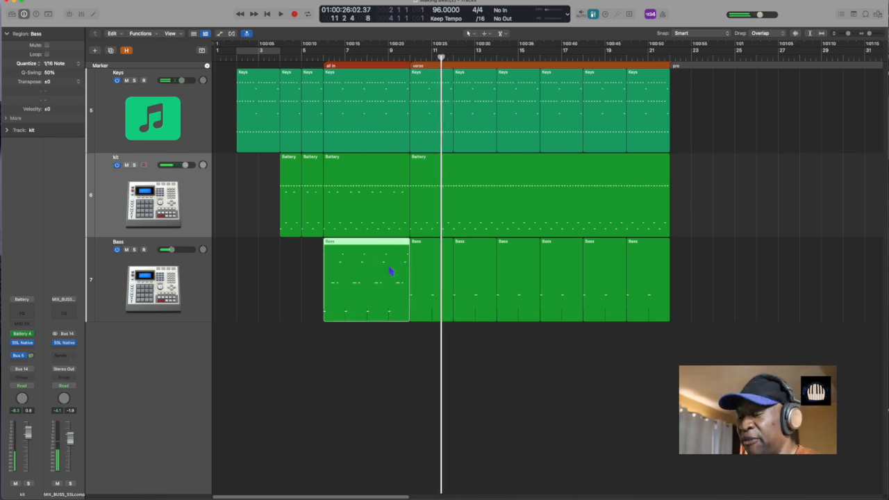
pyautogui.press('space')
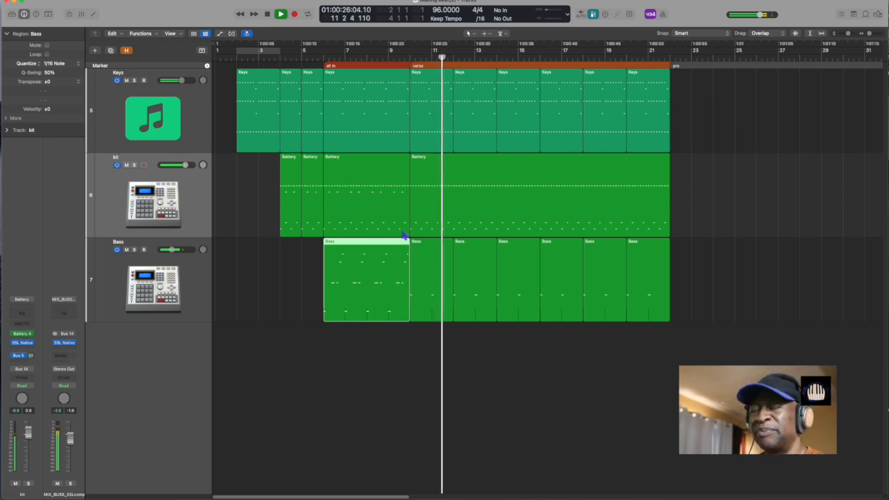
pyautogui.press('space')
pyautogui.press(',')
pyautogui.press(',')
pyautogui.press(',')
pyautogui.press(',')
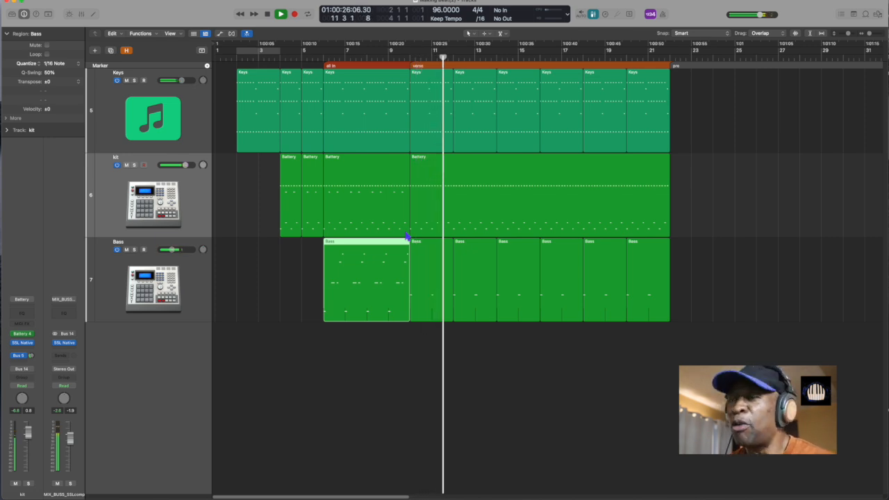
pyautogui.press('space')
pyautogui.press('n')
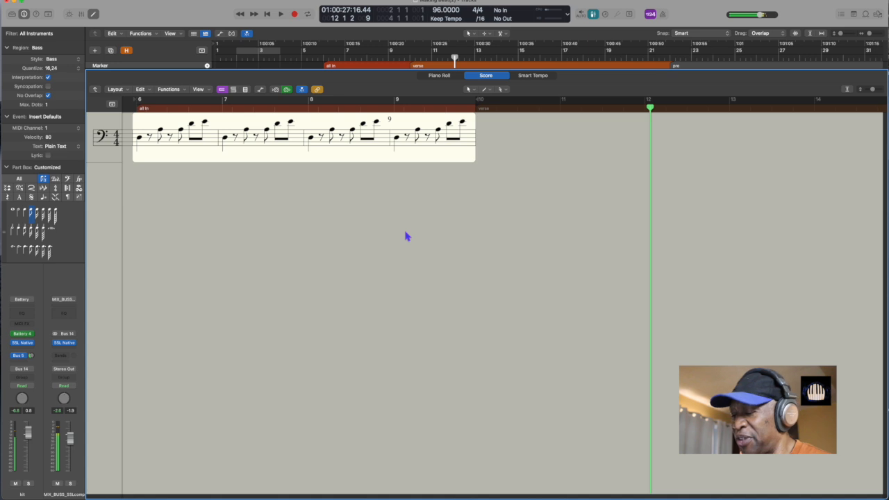
pyautogui.press('p')
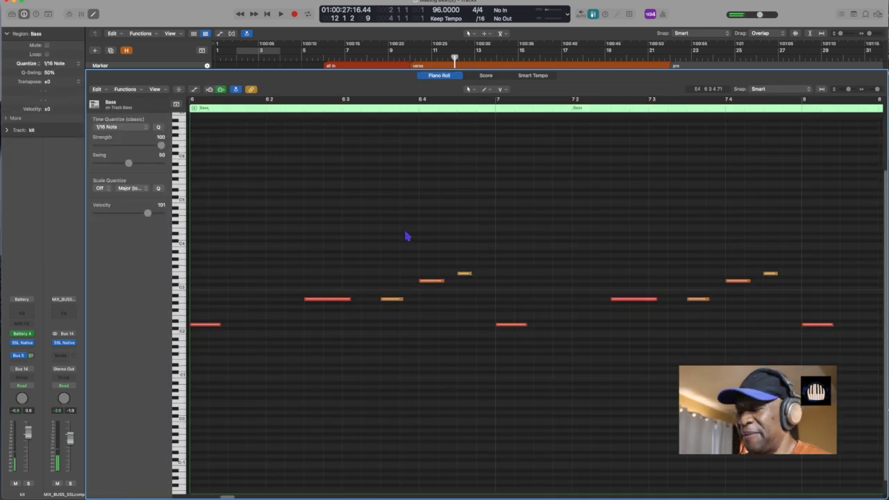
pyautogui.press('p')
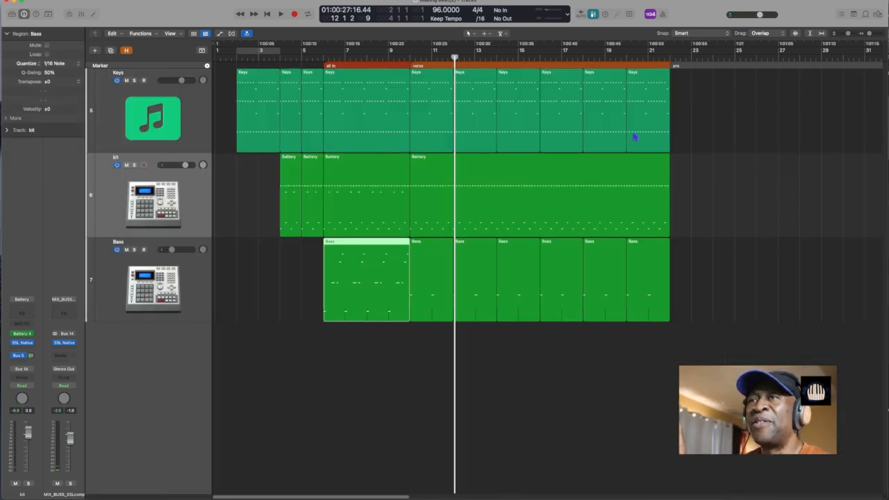
# Step: Join the six keys regions from bar 10 to bar 22 into one region and play the verse
pyautogui.moveTo(690, 98); pyautogui.dragTo(436, 106)
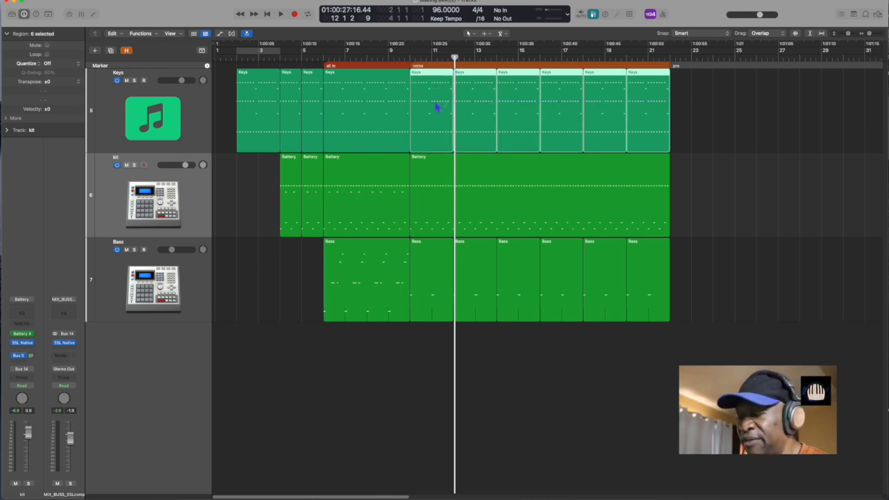
pyautogui.press('super+j')
pyautogui.press('space')
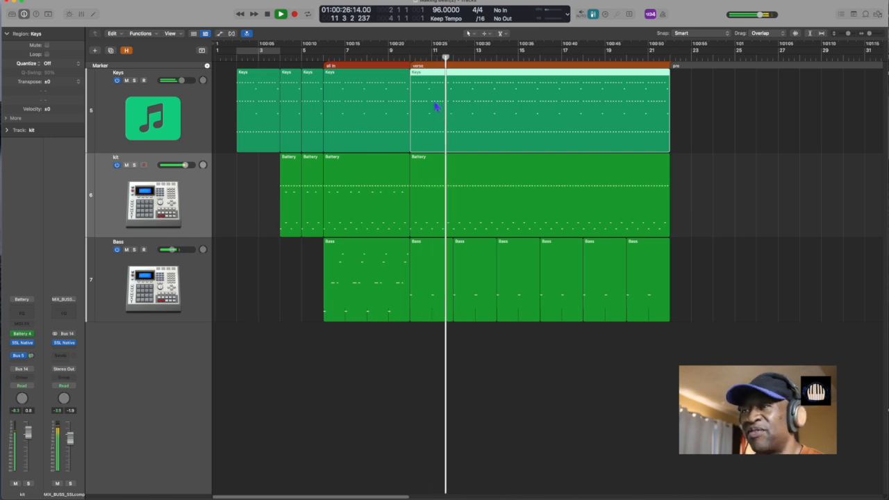
pyautogui.press('space')
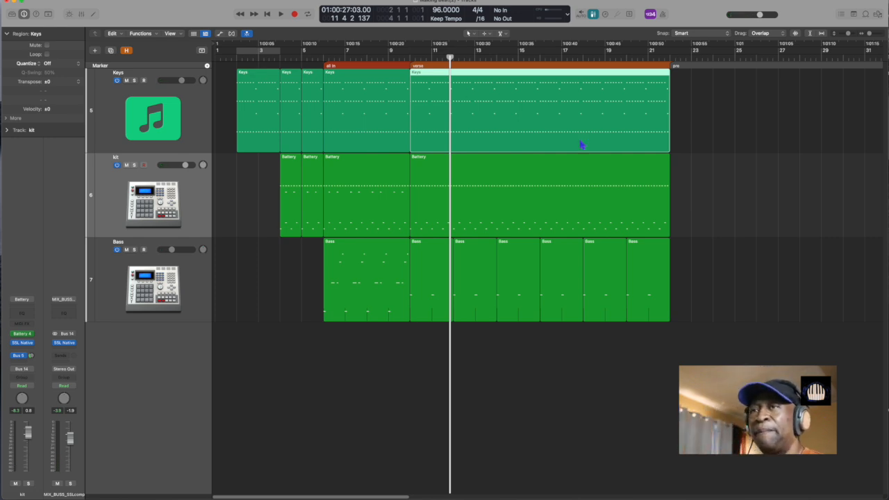
# Step: Copy the all in section's keys, kit and bass regions to bar 22, at the start of the pre marker
pyautogui.click(689, 188)
pyautogui.click(517, 126)
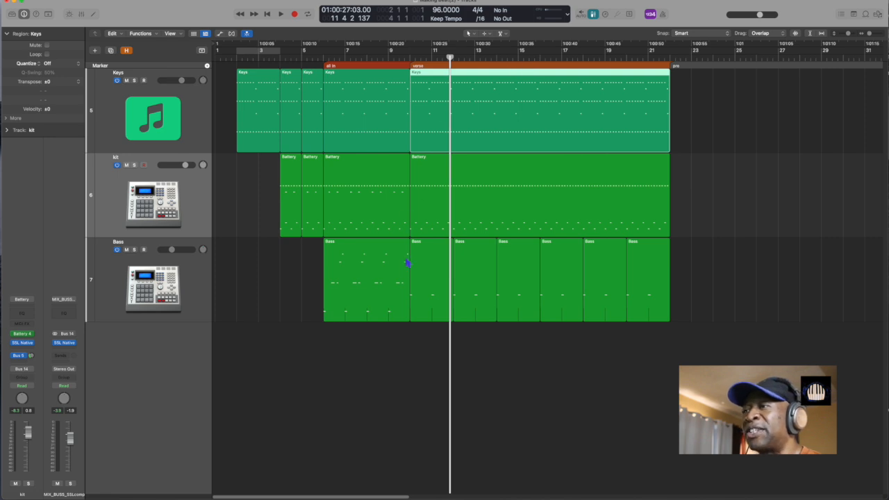
pyautogui.moveTo(397, 334); pyautogui.dragTo(367, 192)
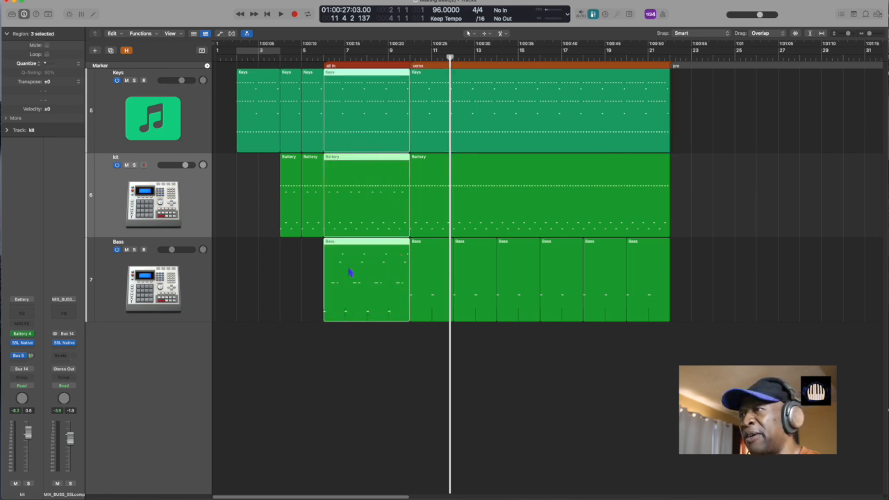
pyautogui.moveTo(357, 301); pyautogui.dragTo(705, 286)
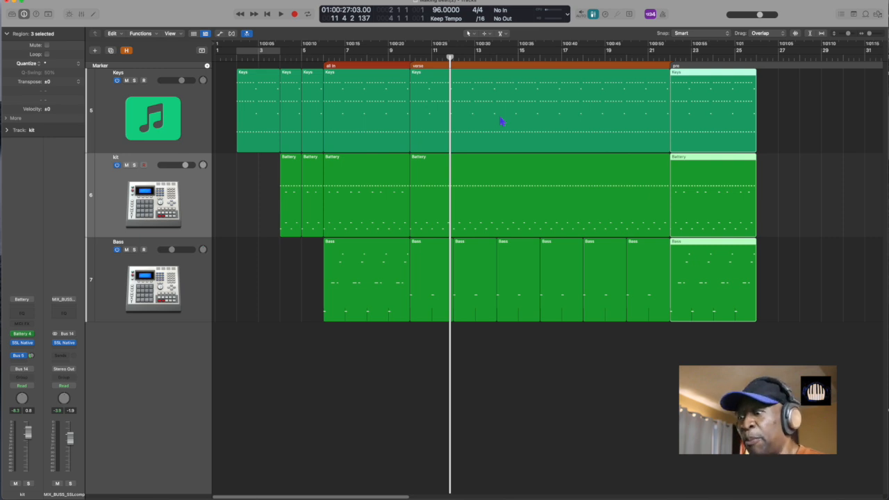
# Step: Return the playhead to the verse start at bar 10 and open the joined verse keys region in its own score window
pyautogui.hotkey('alt', ',')
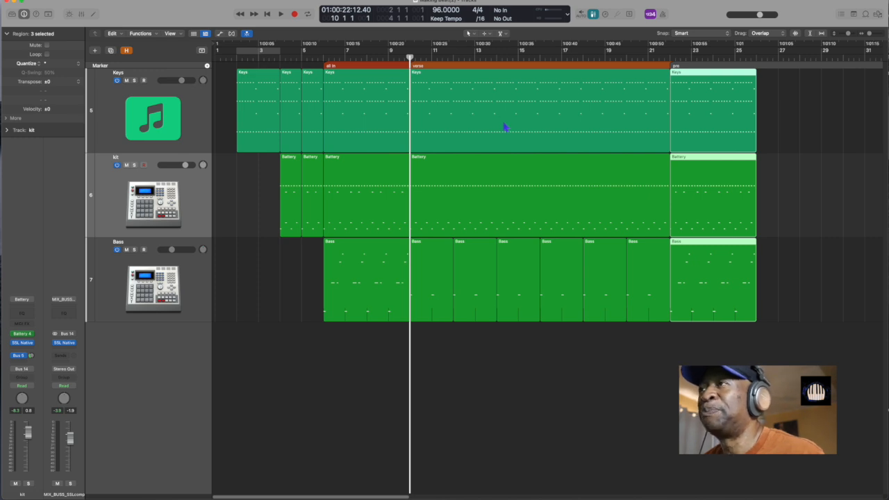
pyautogui.click(505, 126)
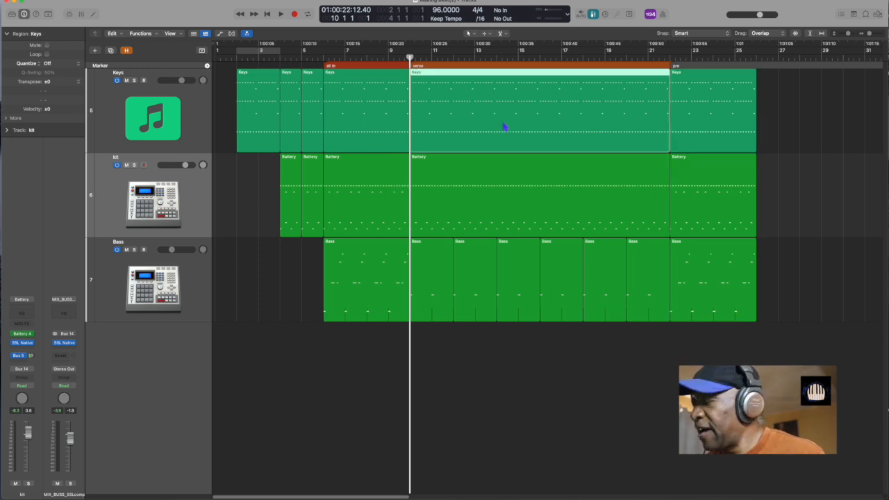
pyautogui.click(549, 362)
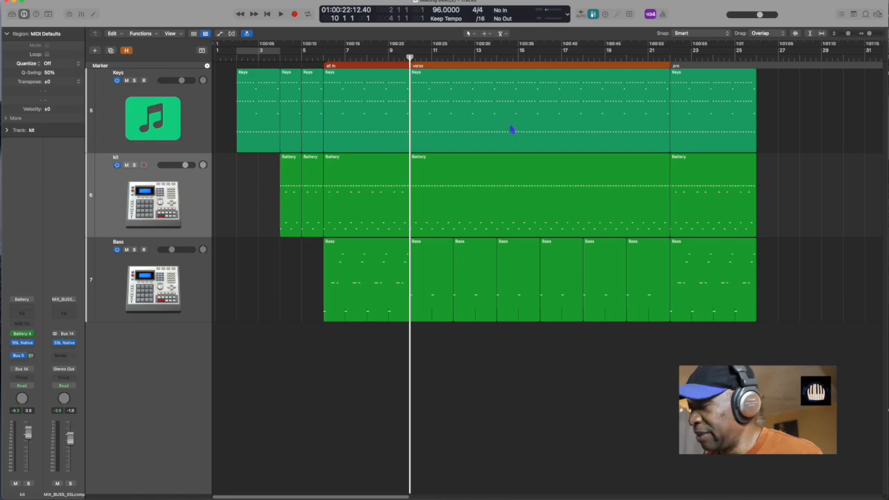
pyautogui.doubleClick(509, 124)
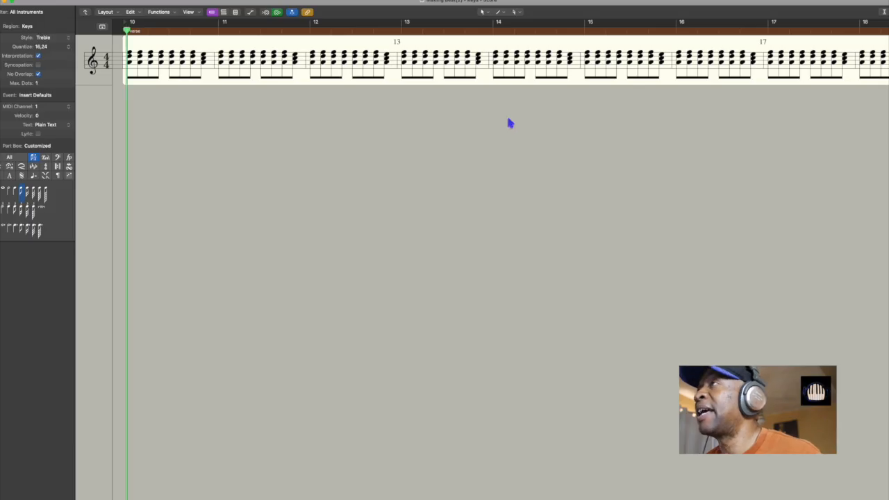
# Step: Show the verse keys score in page view and step the playhead between bars 10 and 11
pyautogui.click(236, 13)
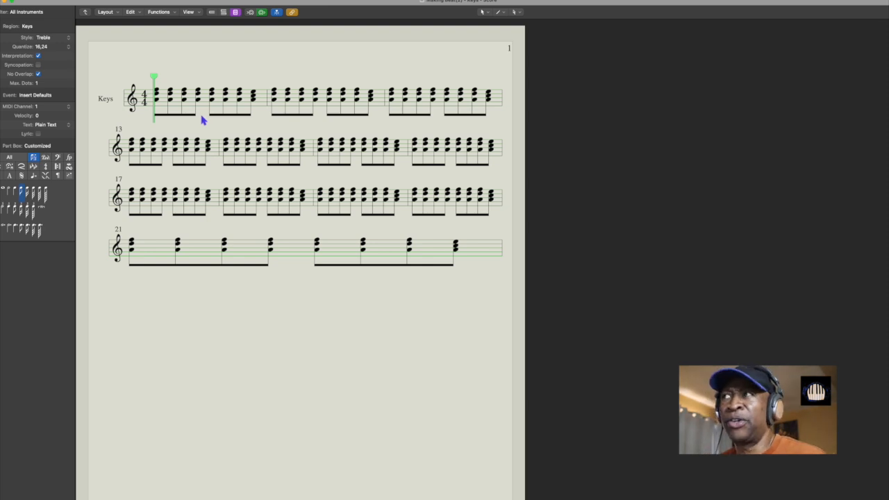
pyautogui.press('.')
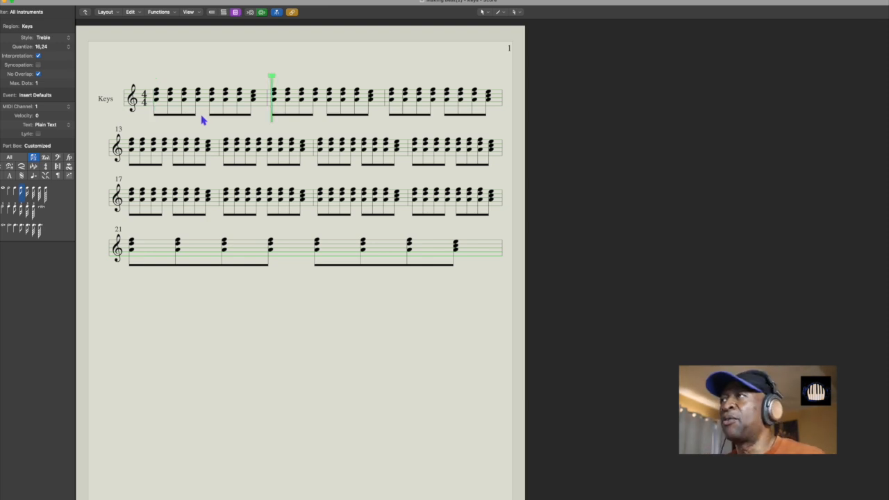
pyautogui.press('.')
pyautogui.press(',')
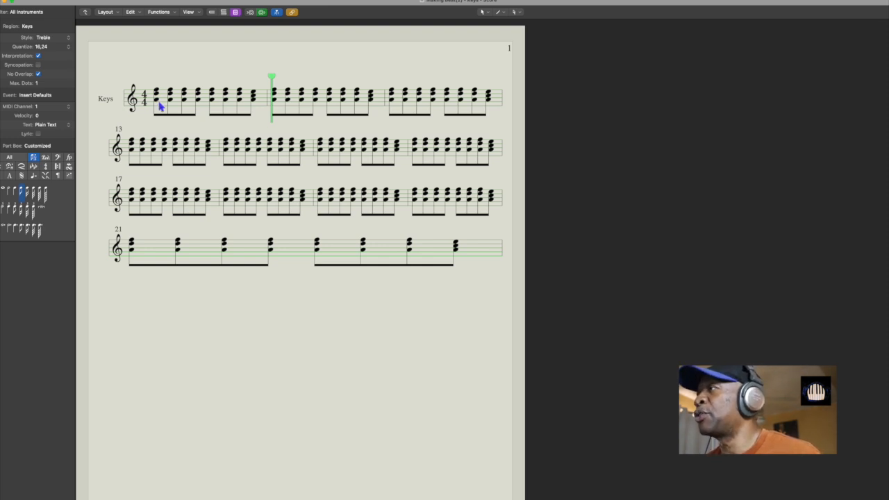
# Step: Examine the first three-note chord of the verse keys in the score and look through the score tools
pyautogui.click(157, 89)
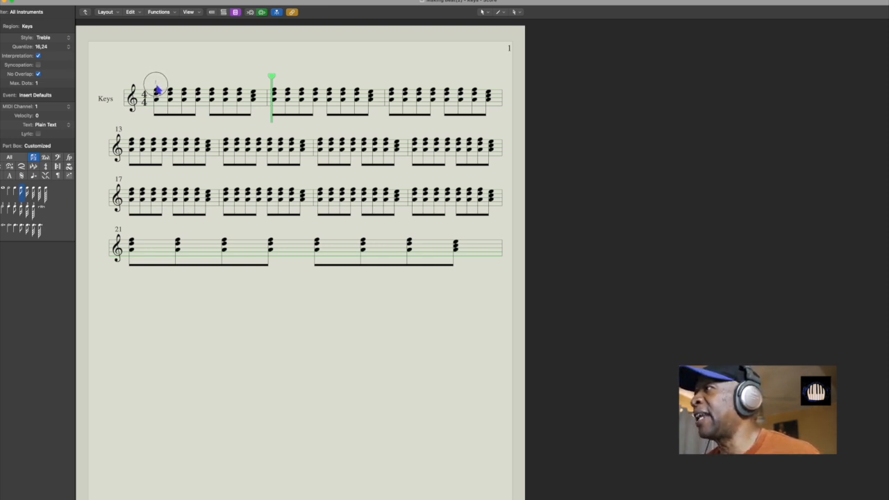
pyautogui.moveTo(157, 93); pyautogui.dragTo(159, 104)
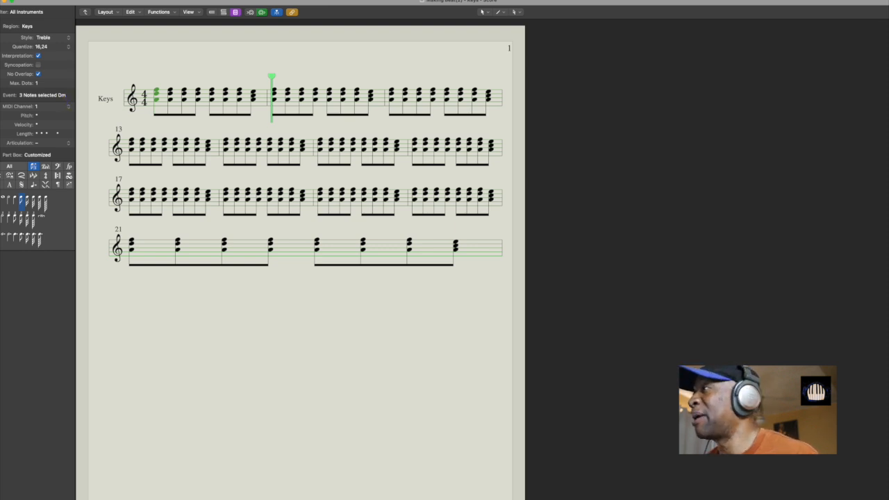
pyautogui.click(197, 76)
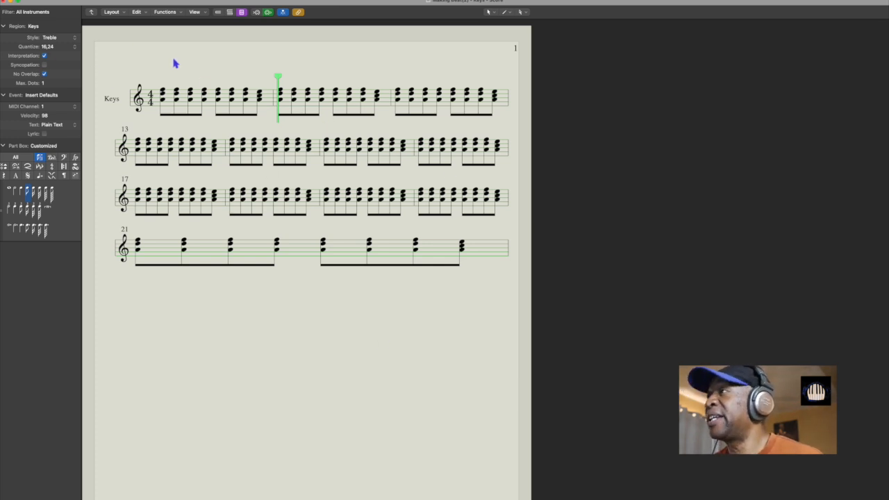
pyautogui.press('t')
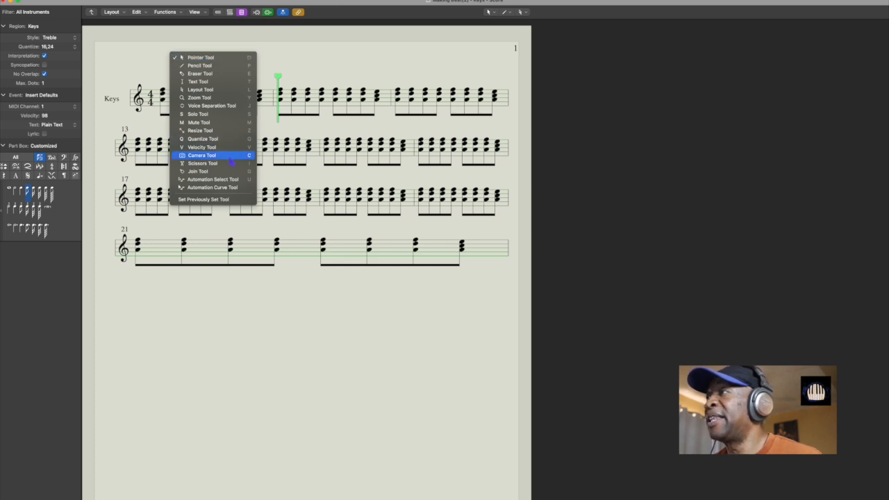
pyautogui.click(123, 56)
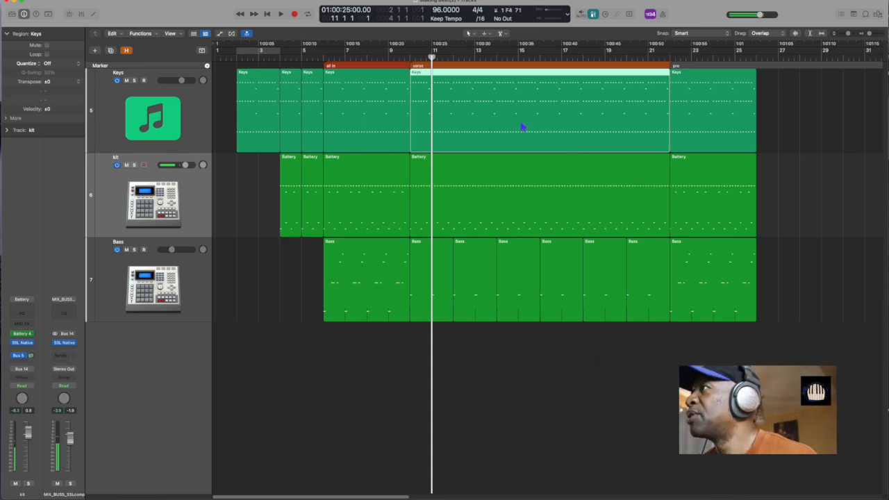
# Step: Delete the joined keys region from the verse section
pyautogui.click(159, 139)
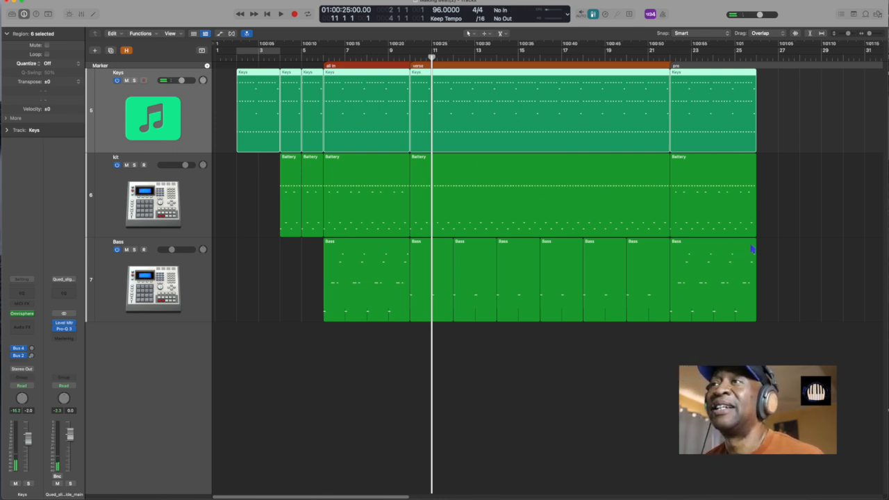
pyautogui.click(791, 242)
pyautogui.click(577, 150)
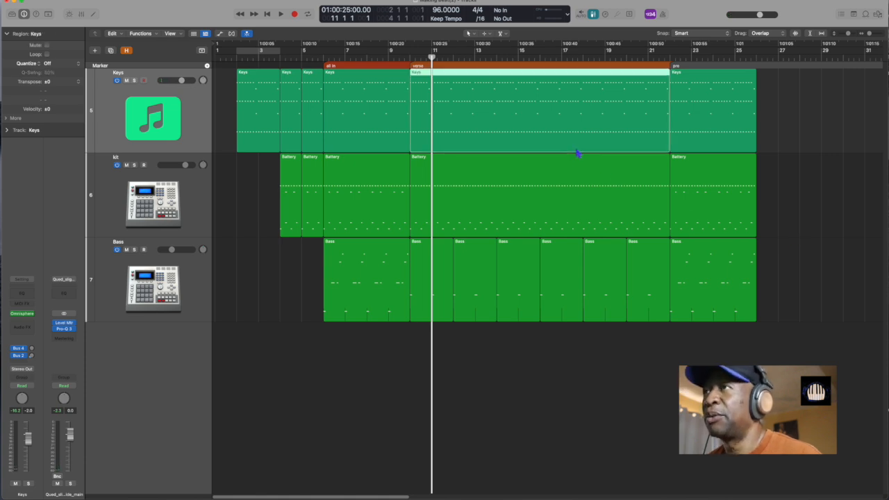
pyautogui.press('Delete')
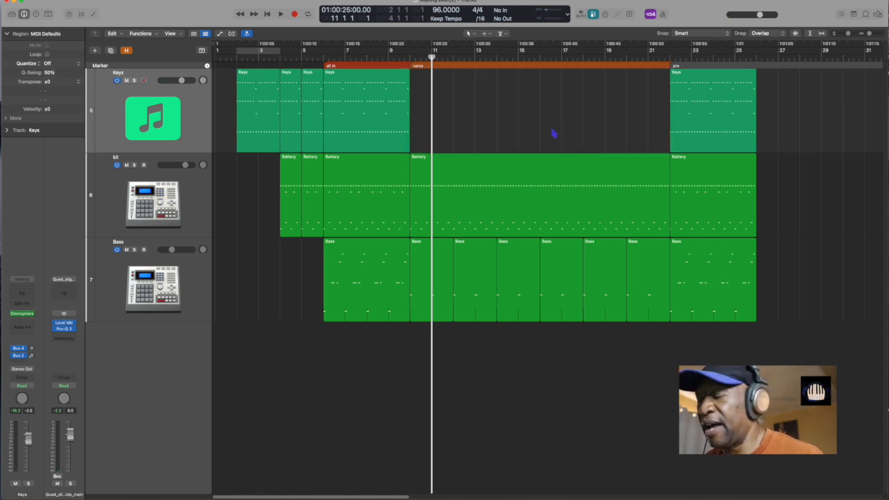
# Step: Play a sparser keys part over the verse from bar 10 and capture the performance as a two-bar region on the Keys track
pyautogui.press(',')
pyautogui.press(',')
pyautogui.press('space')
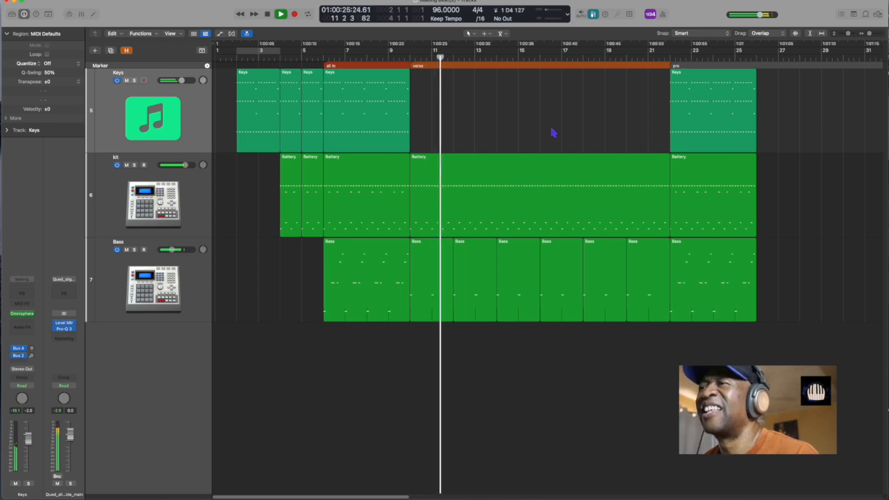
pyautogui.press('space')
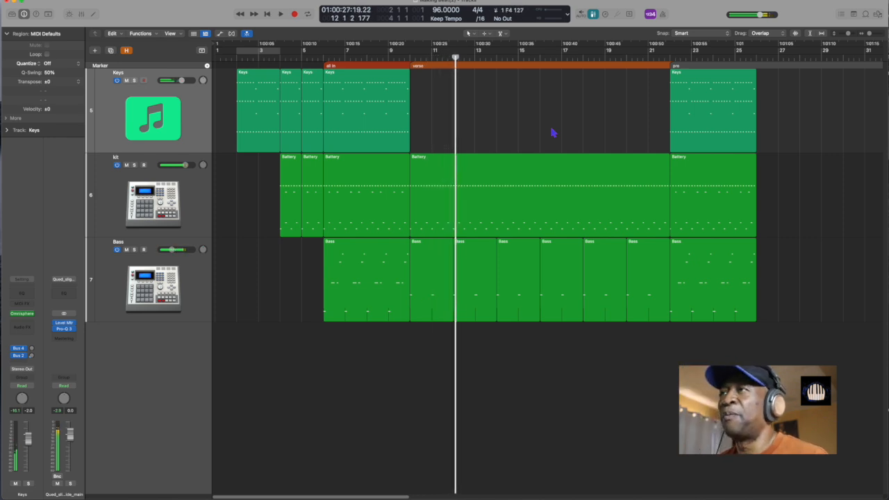
pyautogui.hotkey('shift', 'r')
pyautogui.hotkey('shift', 'space')
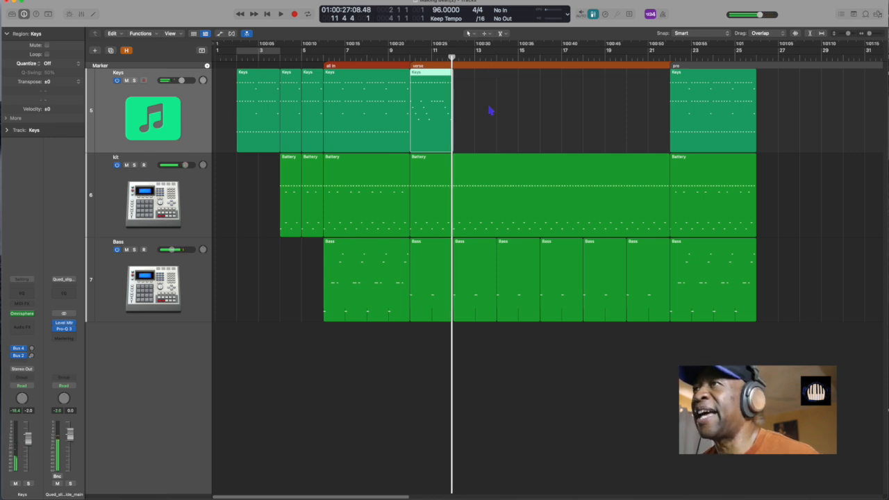
# Step: Examine the notes of the captured verse keys region in the piano roll from bar 10 to bar 12
pyautogui.doubleClick(440, 116)
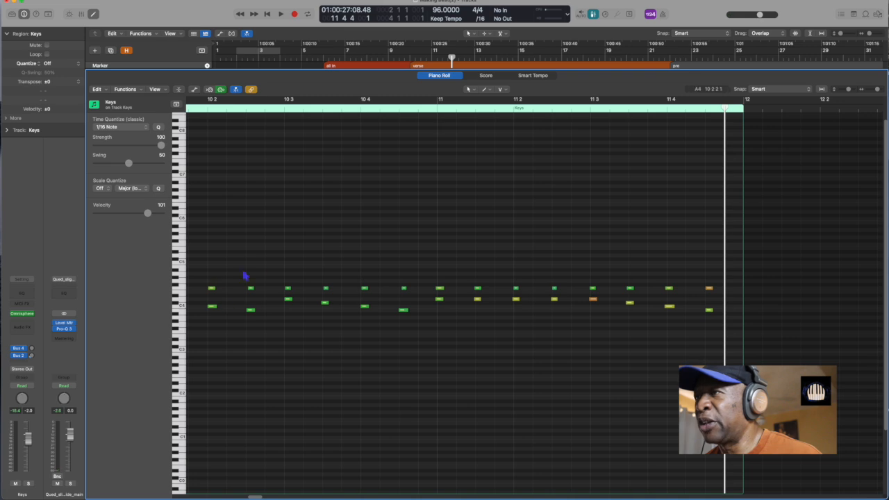
pyautogui.moveTo(322, 248); pyautogui.dragTo(709, 347)
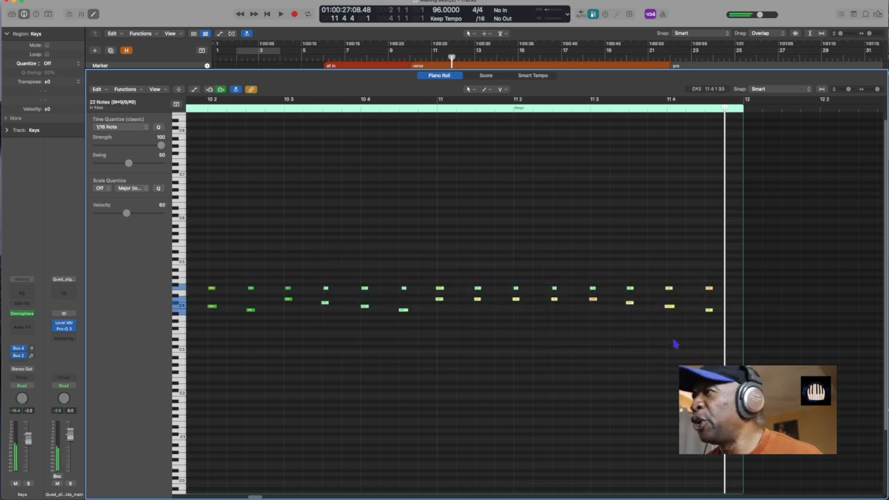
pyautogui.press('z')
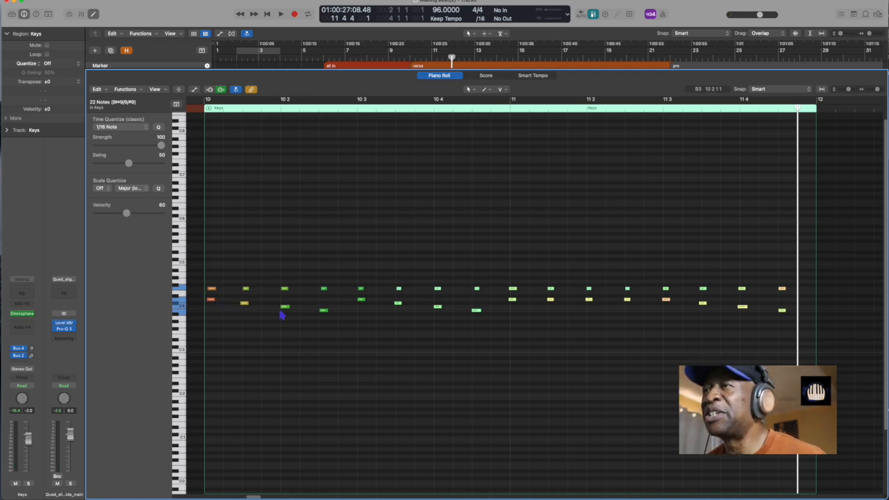
pyautogui.press('p')
# Step: Listen to the captured verse keys region with the kit and bass, and then soloed
pyautogui.hotkey('shift', 'space')
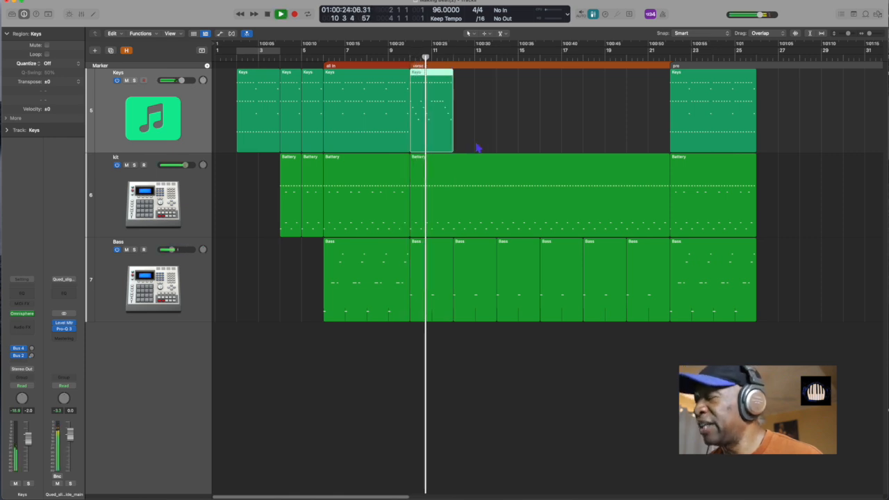
pyautogui.hotkey('ctrl', 's')
pyautogui.hotkey('shift', 'space')
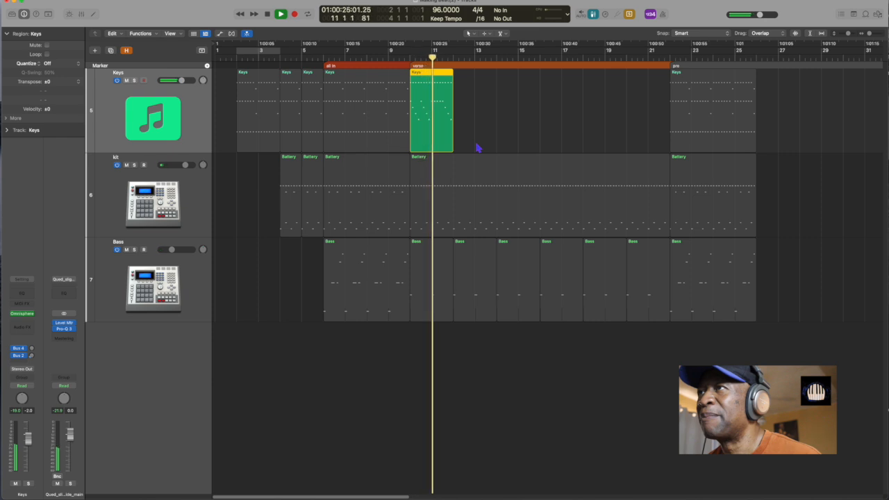
pyautogui.press('space')
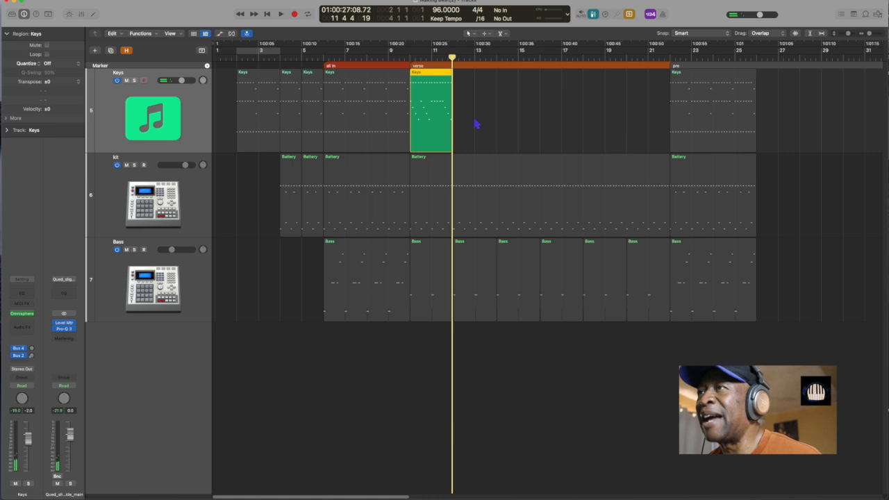
pyautogui.press('super+a')
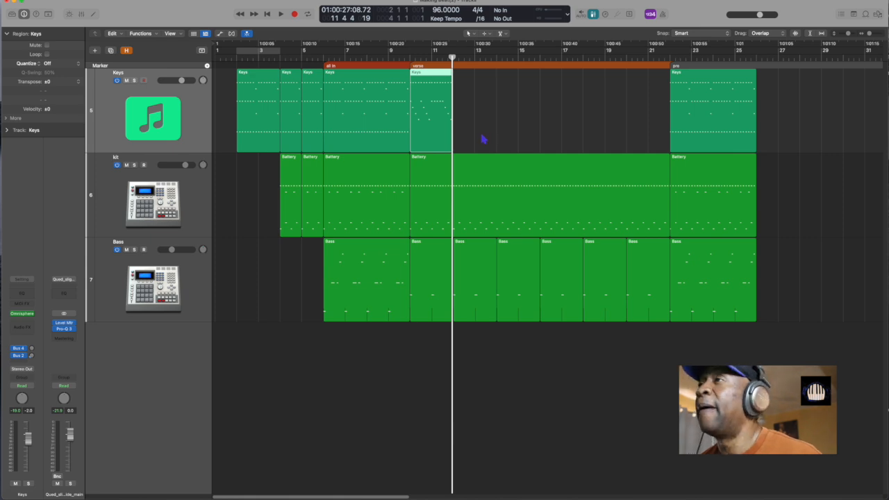
# Step: Add a new software instrument track and move it directly above the Keys track
pyautogui.click(192, 137)
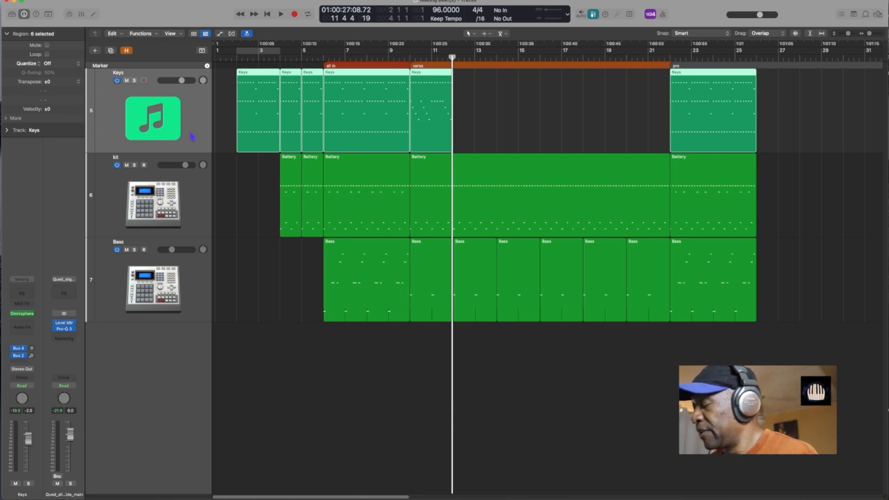
pyautogui.press('alt+super+s')
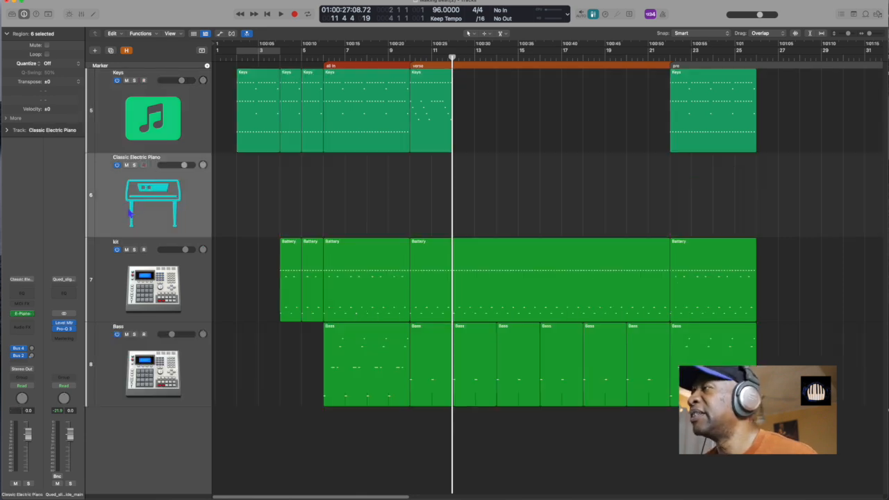
pyautogui.moveTo(135, 196); pyautogui.dragTo(151, 112)
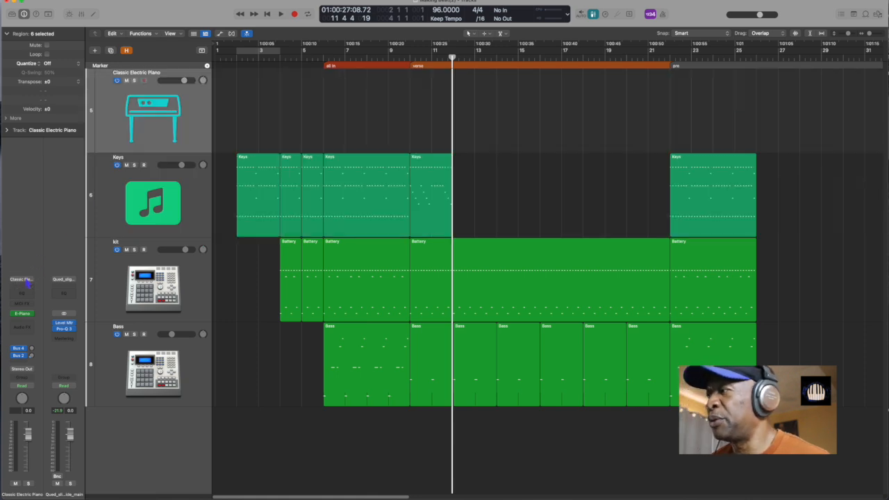
# Step: Load the Ohmnisphere channel strip setting from the Keys category on the new track and open its Omnisphere instrument
pyautogui.click(28, 279)
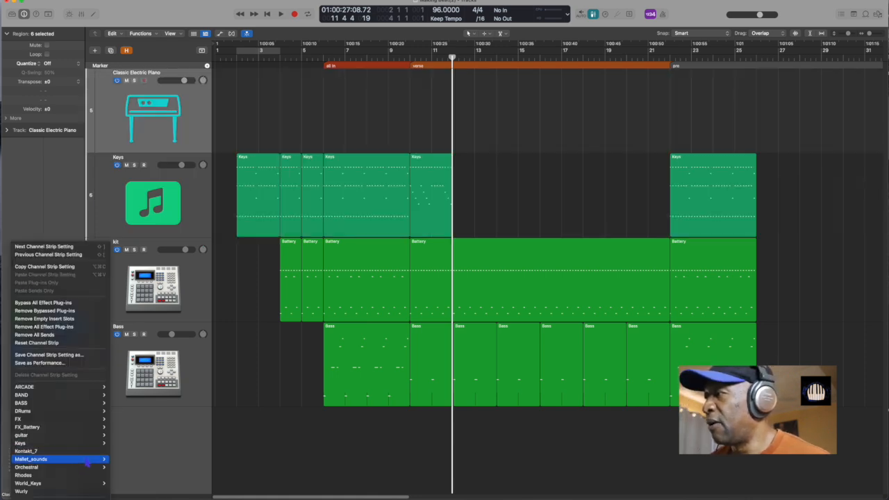
pyautogui.moveTo(88, 444)
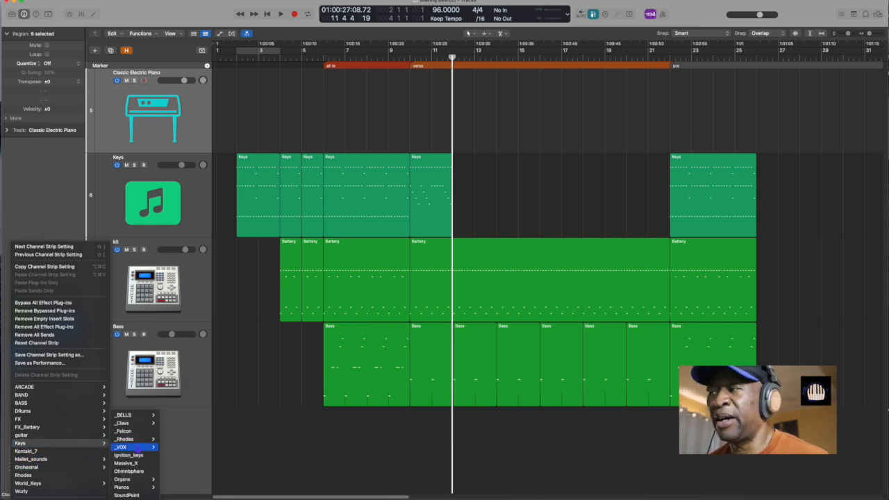
pyautogui.moveTo(135, 440)
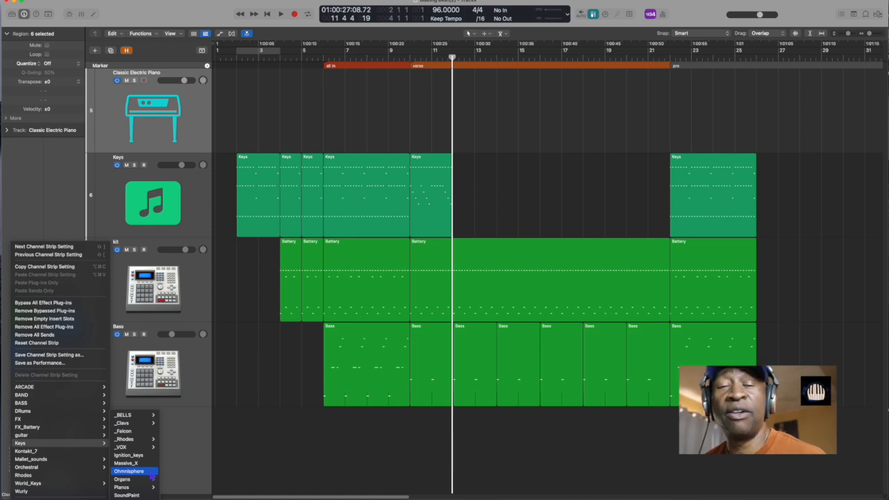
pyautogui.click(150, 472)
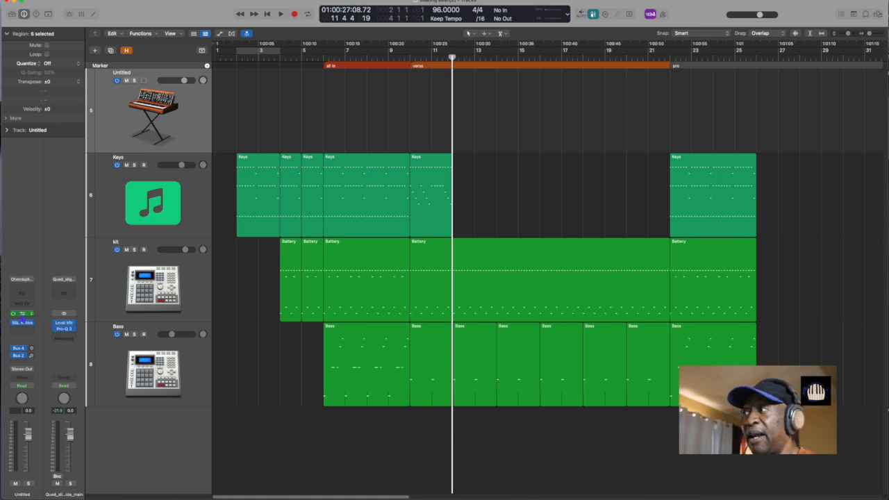
pyautogui.click(25, 321)
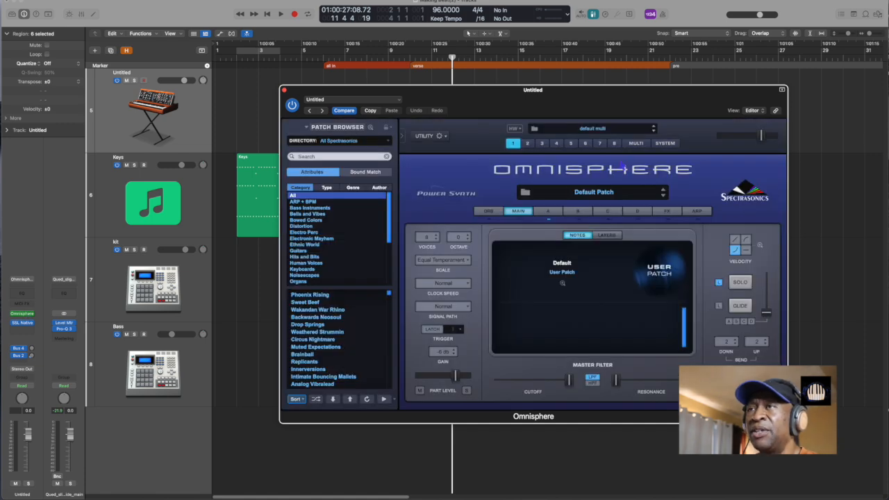
pyautogui.click(588, 130)
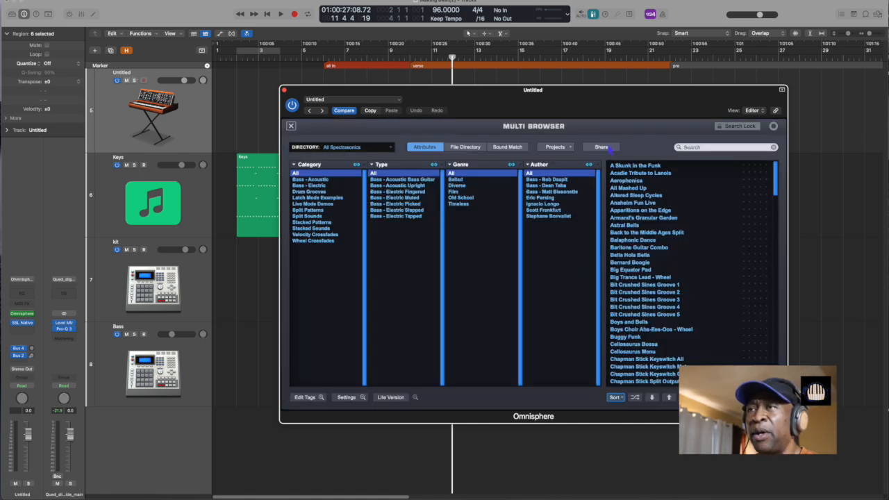
pyautogui.click(558, 147)
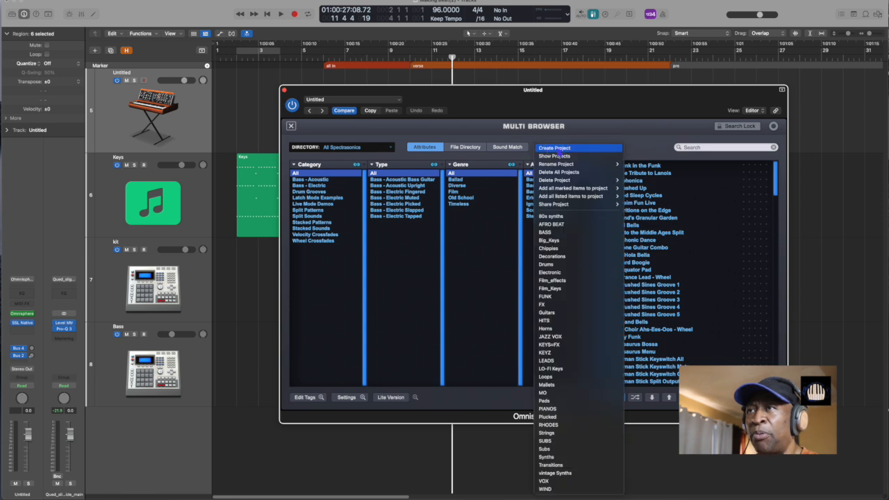
pyautogui.click(560, 156)
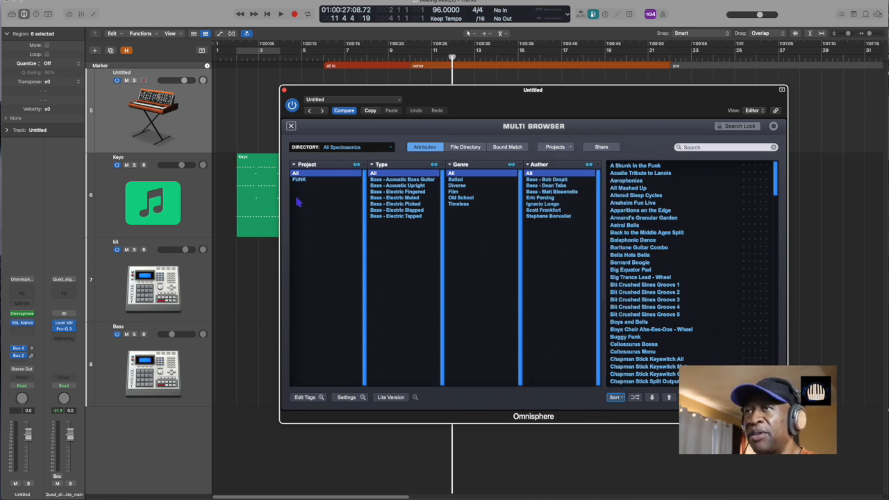
pyautogui.click(564, 147)
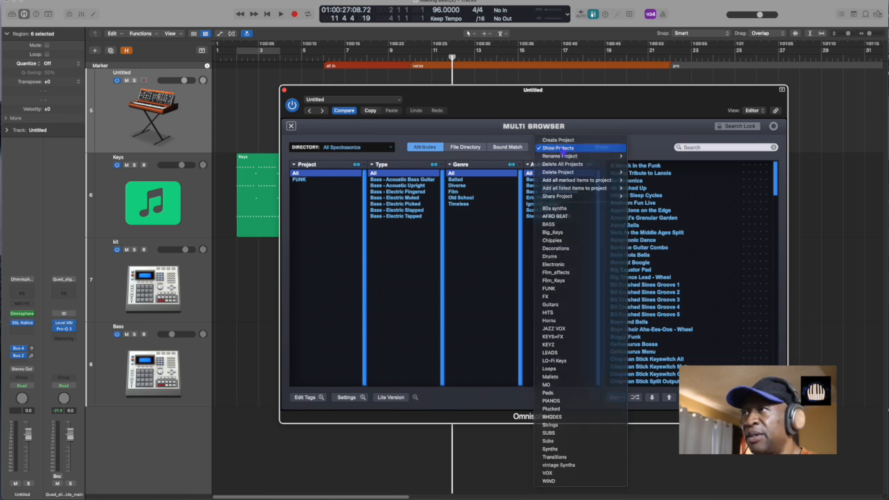
pyautogui.click(561, 149)
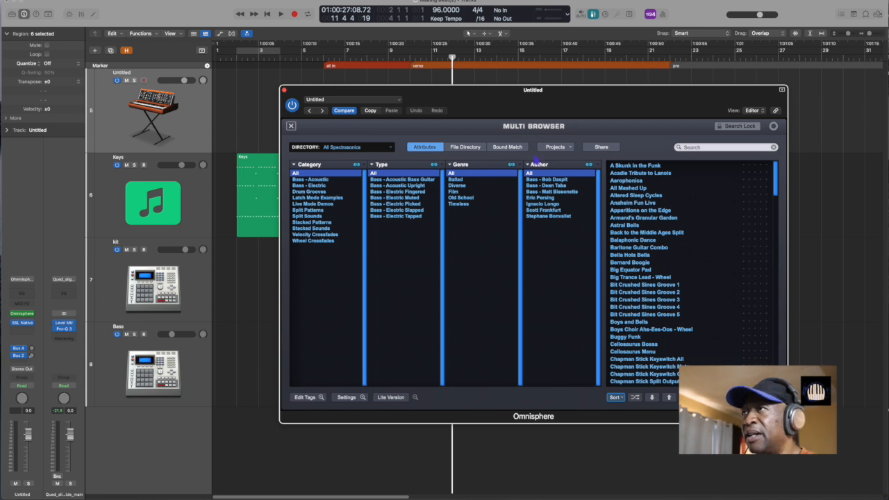
pyautogui.click(291, 127)
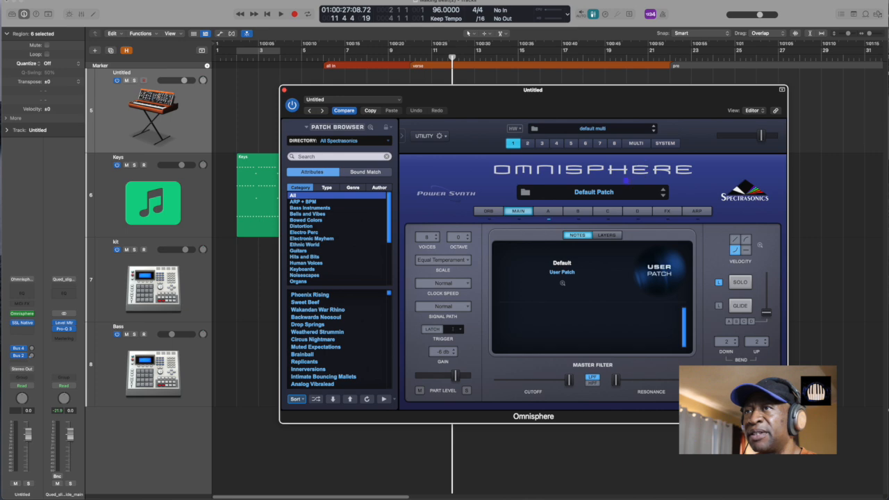
# Step: Browse Omnisphere's Hits and Bits, Keyboards and Synth Short categories and load the Dancing Cedars Pluck patch
pyautogui.click(604, 194)
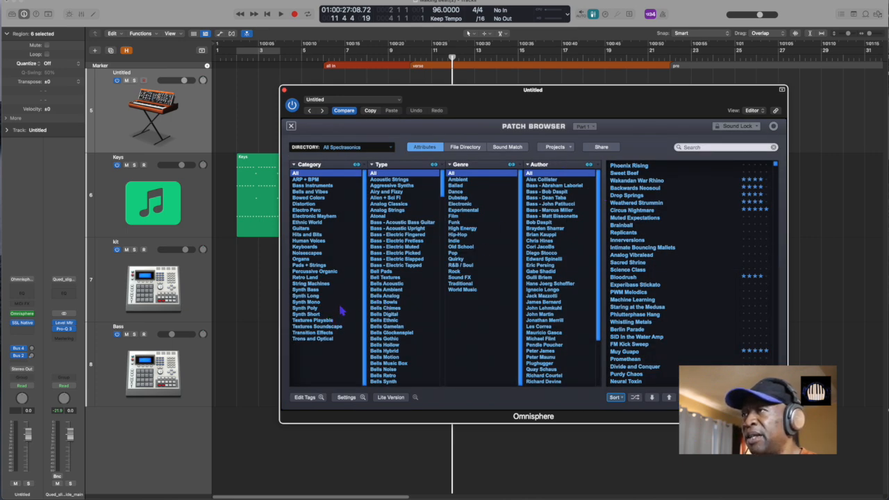
pyautogui.click(310, 236)
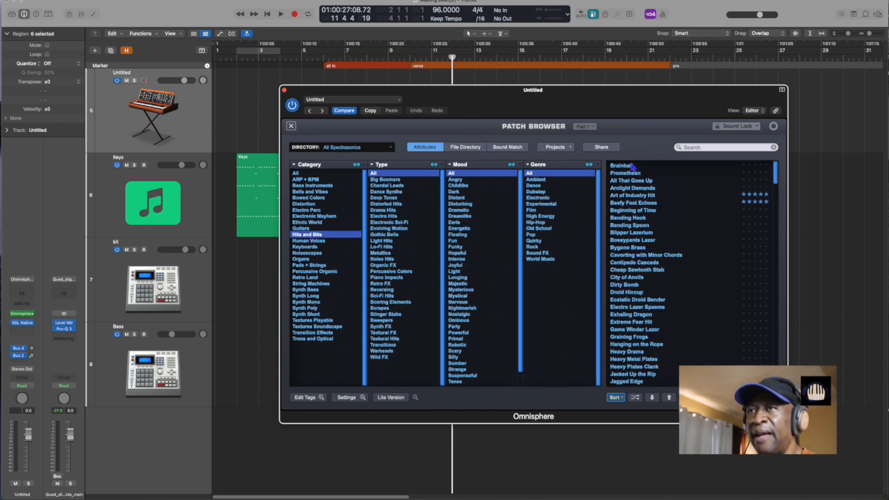
pyautogui.click(622, 167)
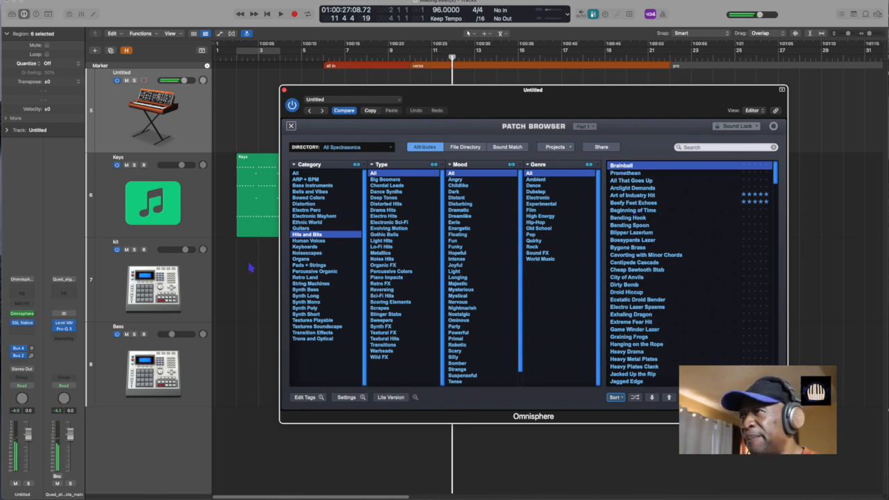
pyautogui.click(321, 248)
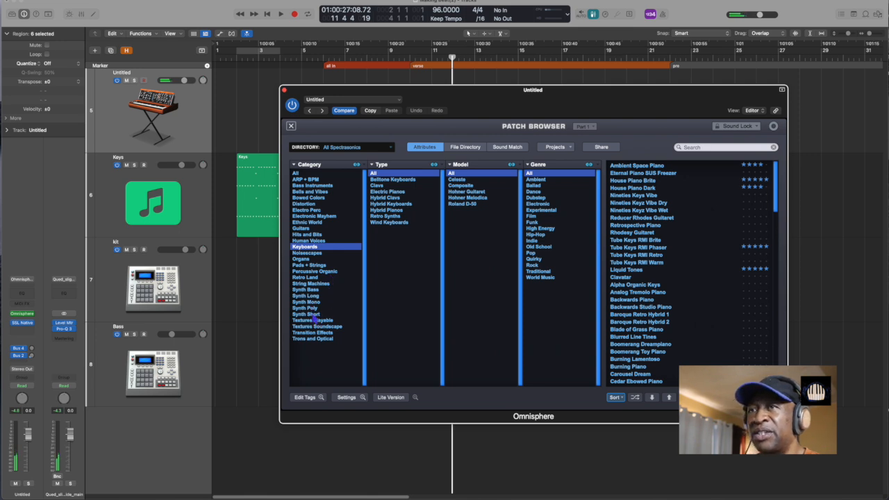
pyautogui.click(311, 315)
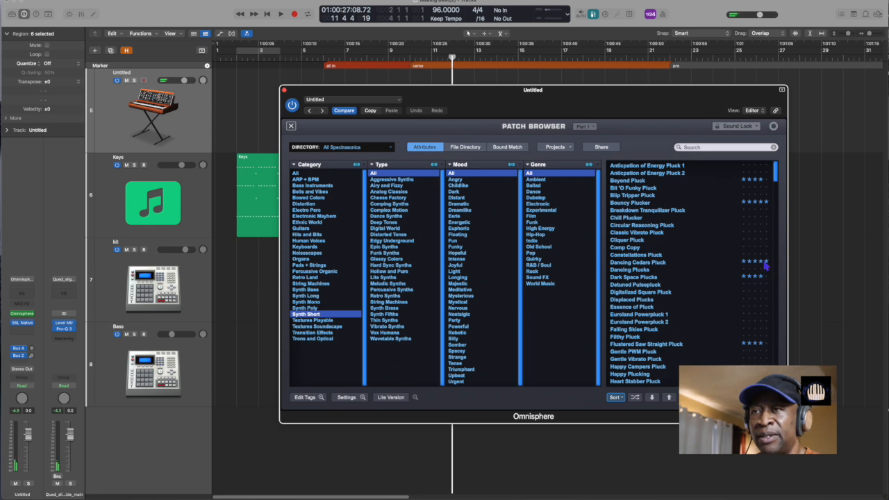
pyautogui.click(637, 264)
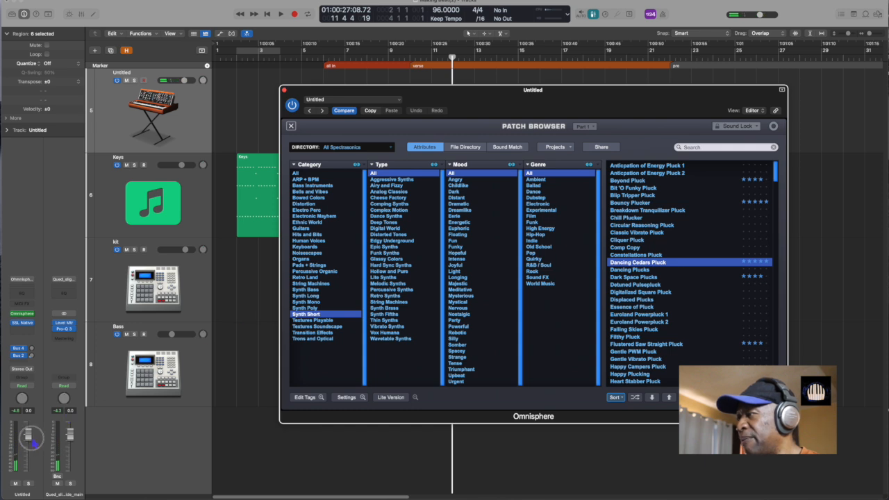
# Step: Lower the Omnisphere track's volume to -4.7 dB and reduce the output fader in its SSL Native Channel Strip 2
pyautogui.moveTo(28, 434); pyautogui.dragTo(28, 443)
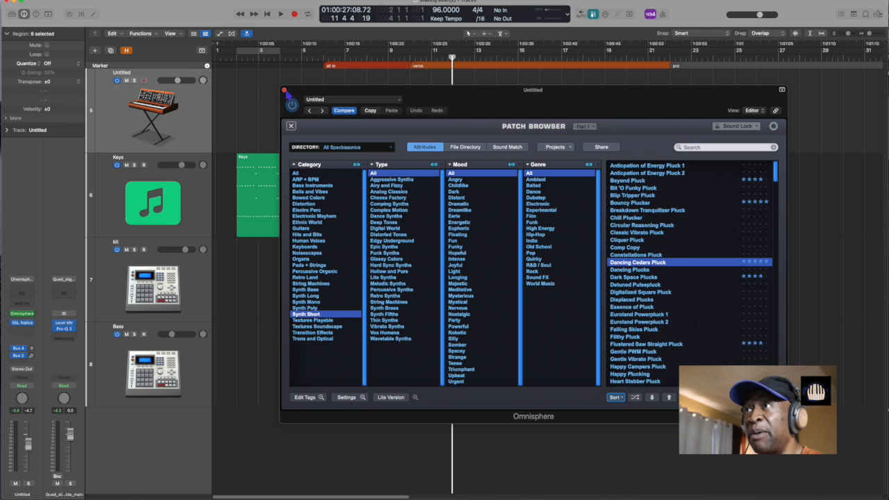
pyautogui.click(284, 91)
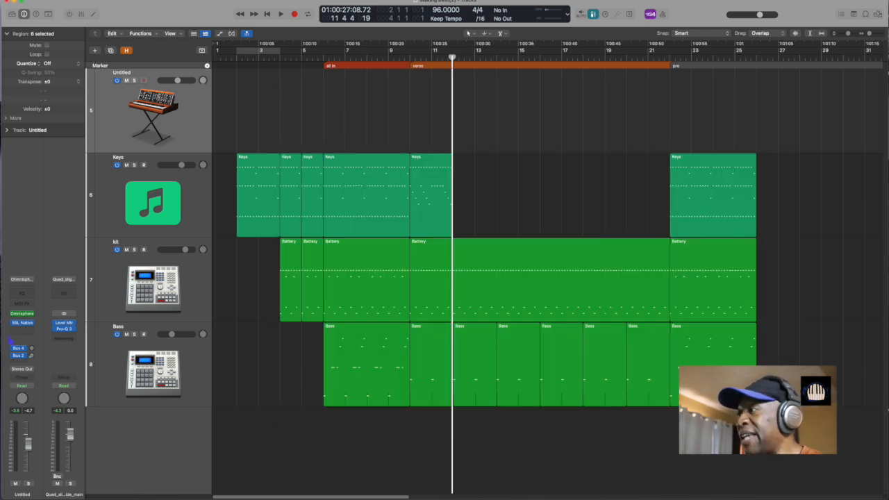
pyautogui.click(23, 322)
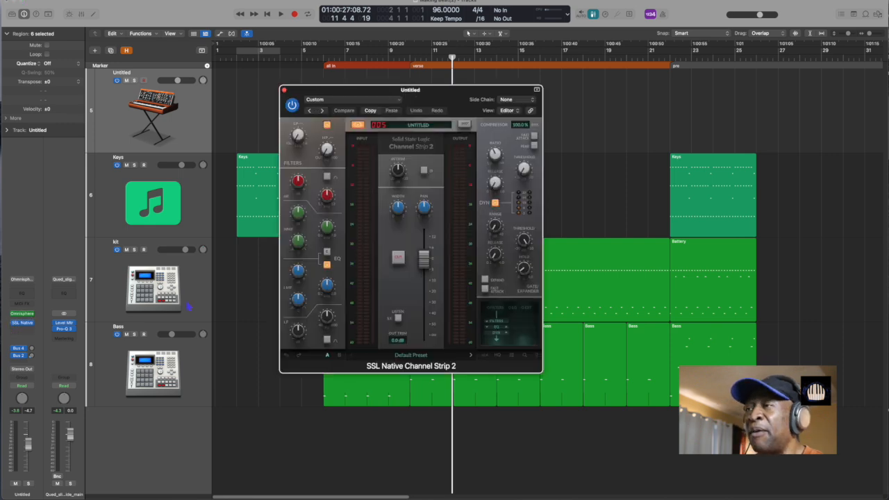
pyautogui.moveTo(429, 267); pyautogui.dragTo(421, 281)
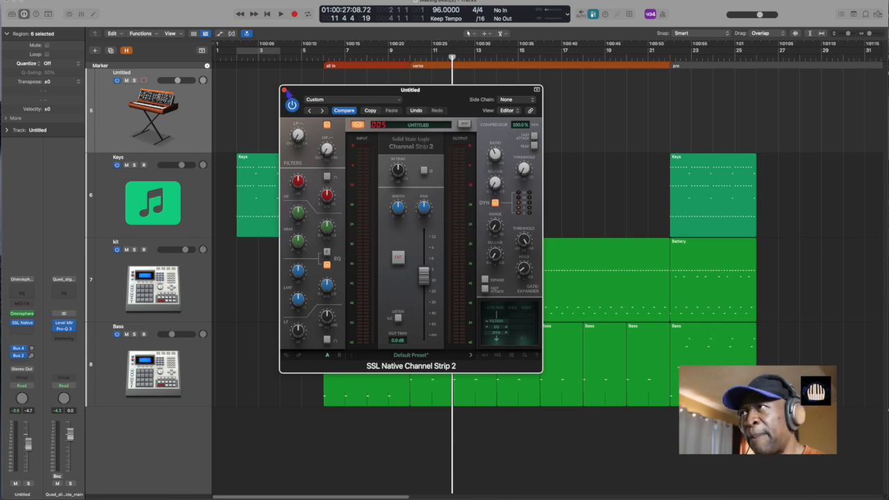
pyautogui.click(284, 90)
# Step: Mute the verse Keys region at bar 10 and play the verse to try the pluck sound over it
pyautogui.press('space')
pyautogui.press('space')
pyautogui.click(435, 197)
pyautogui.hotkey('ctrl', 'm')
pyautogui.press('space')
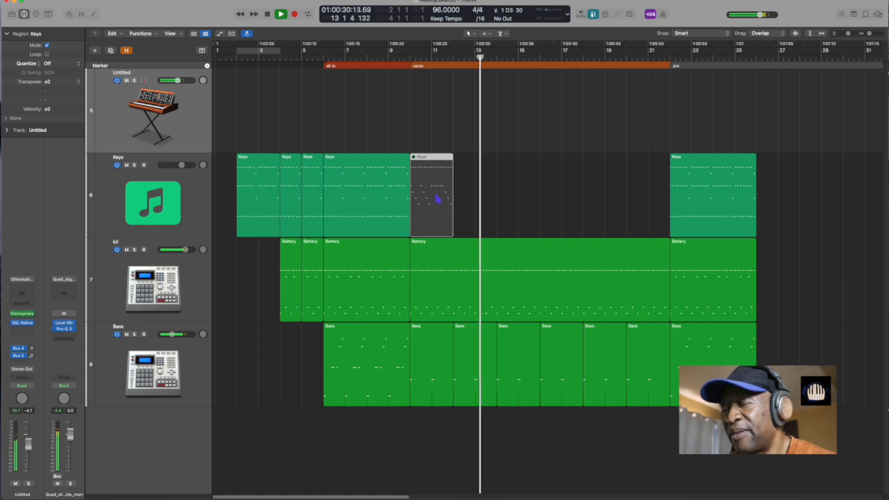
pyautogui.press('space')
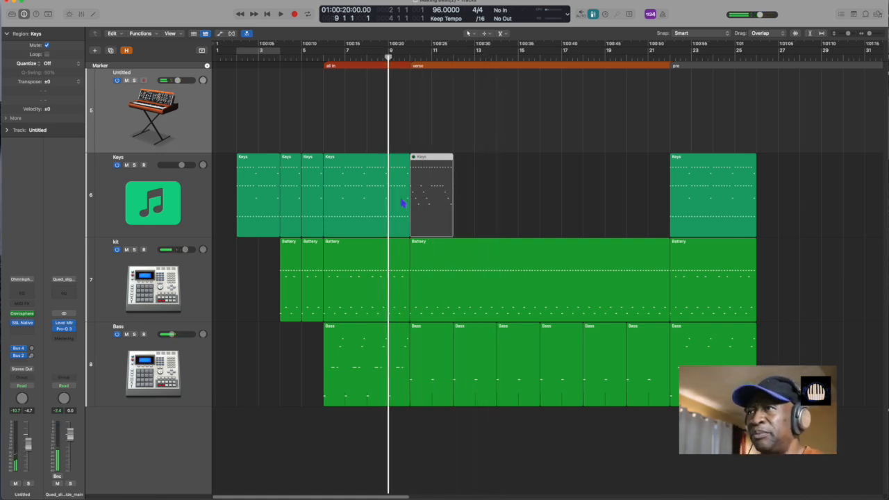
# Step: Listen to the transition from bar 9 into the verse with the Keys region muted
pyautogui.click(510, 201)
pyautogui.click(436, 211)
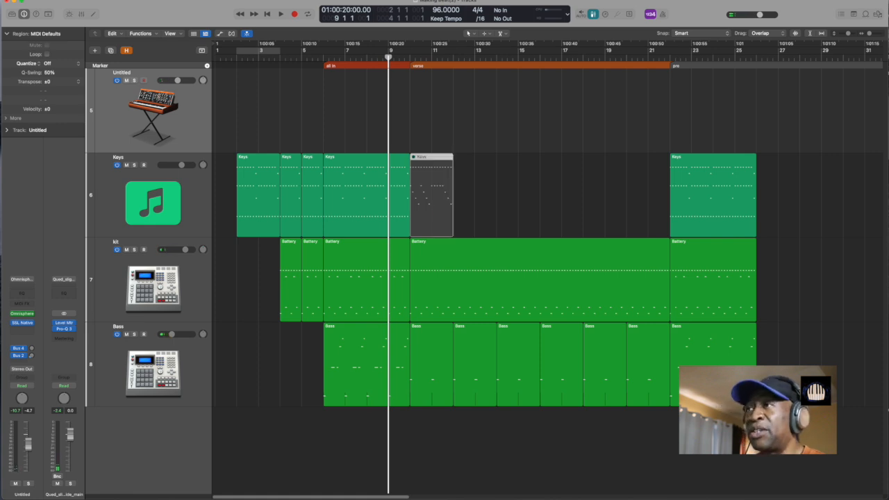
pyautogui.press('space')
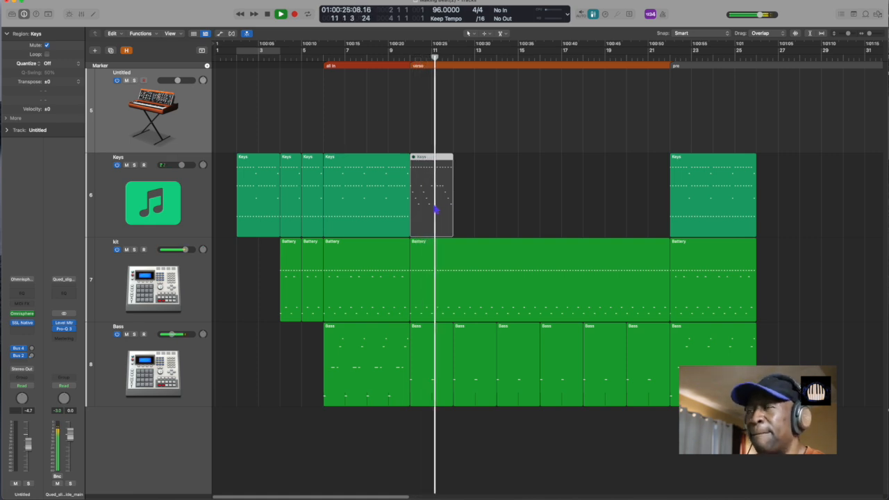
pyautogui.press('space')
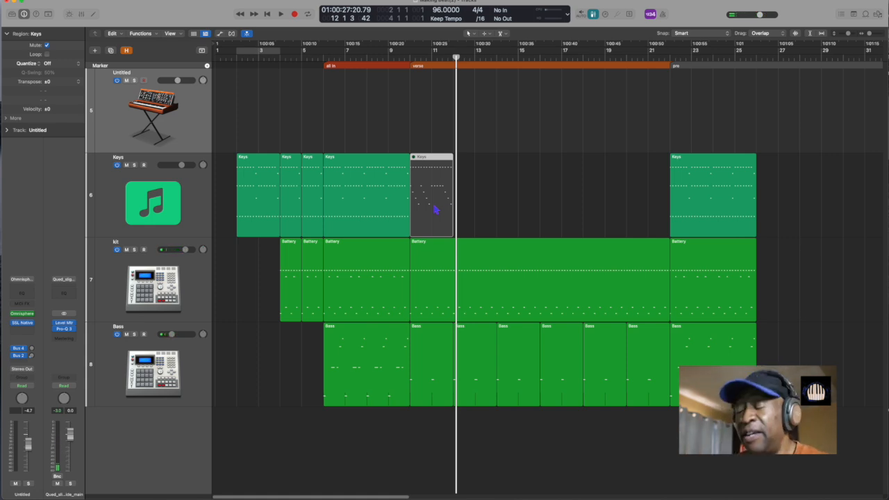
# Step: Listen from bar 21 through the transition from the verse into the pre section
pyautogui.press(',')
pyautogui.press(',')
pyautogui.press('.')
pyautogui.press('.')
pyautogui.press('.')
pyautogui.press('.')
pyautogui.press('.')
pyautogui.press('.')
pyautogui.press('.')
pyautogui.press('.')
pyautogui.press('.')
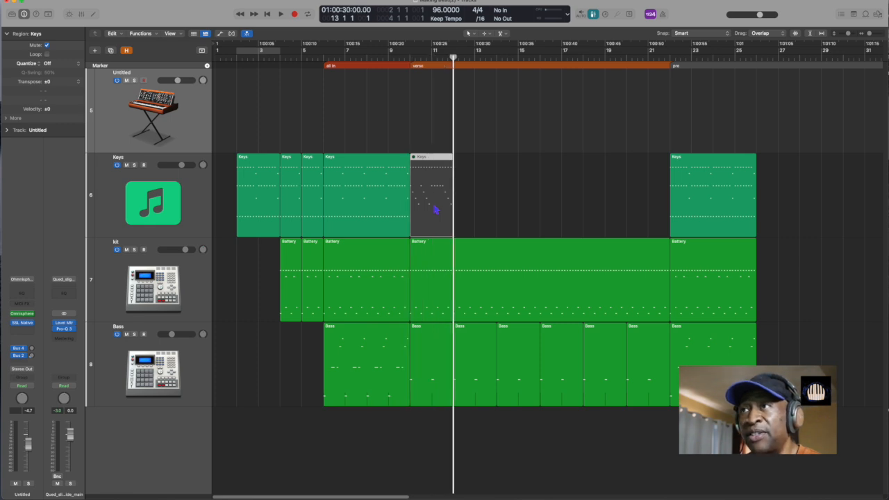
pyautogui.press('.')
pyautogui.press('.')
pyautogui.press('.')
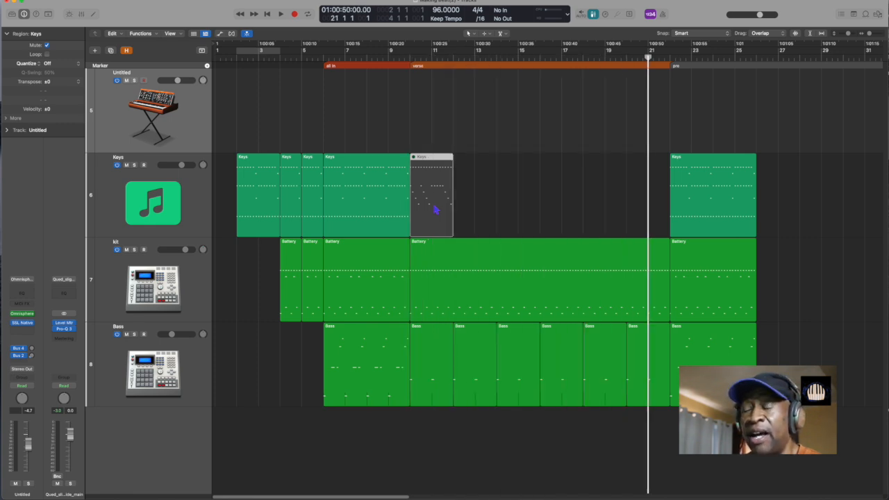
pyautogui.press('space')
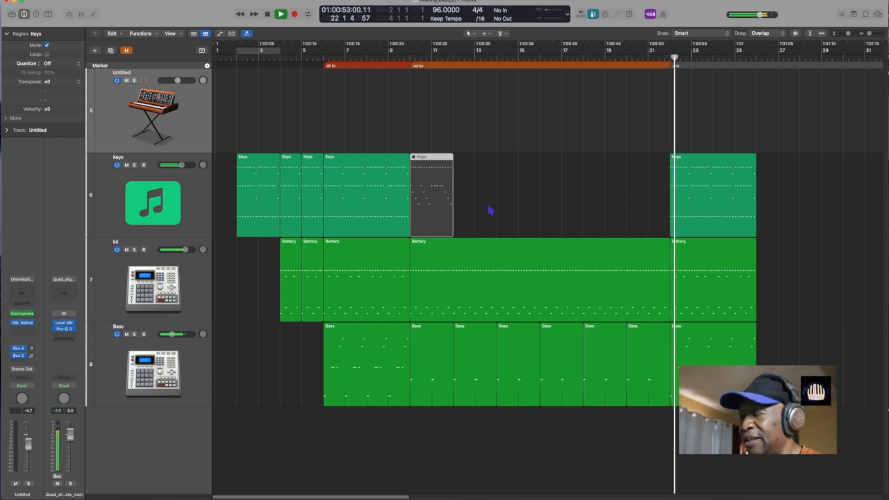
# Step: Copy the pre section's Keys, kit and Bass regions from bar 22 to bar 26
pyautogui.press('super+Left')
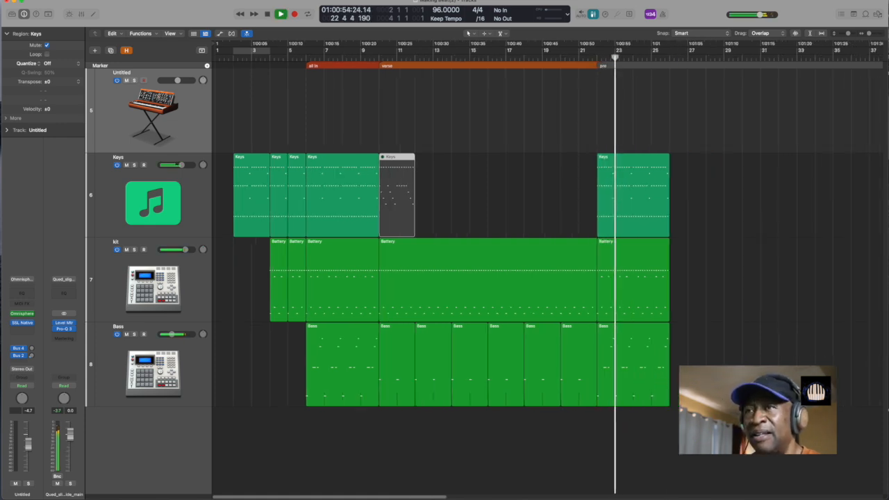
pyautogui.moveTo(693, 381); pyautogui.dragTo(624, 203)
pyautogui.moveTo(636, 393); pyautogui.dragTo(709, 392)
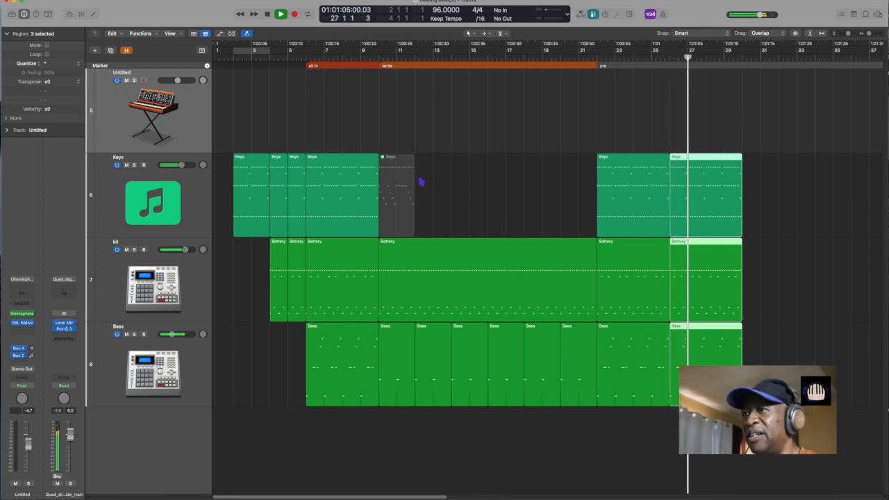
# Step: Copy all verse regions on the Keys, kit and Bass tracks from bar 10 to bar 30, and stop playback
pyautogui.moveTo(387, 136); pyautogui.dragTo(581, 360)
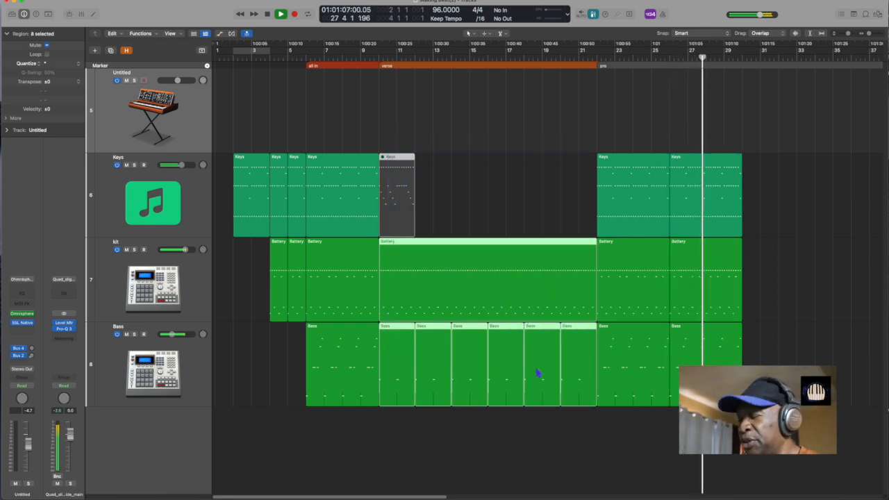
pyautogui.moveTo(389, 376); pyautogui.dragTo(751, 360)
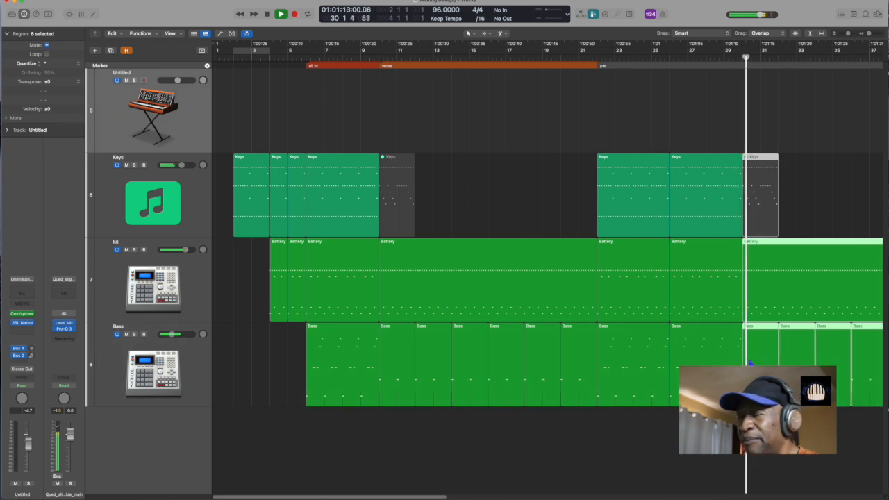
pyautogui.scroll(-5, 752, 352)
pyautogui.press('space')
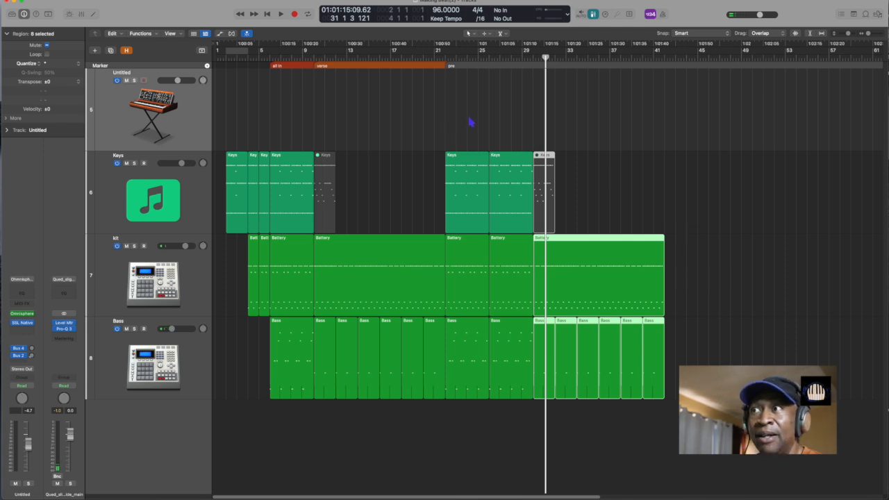
# Step: Copy the six Keys, kit and Bass regions between bars 22 and 30 to bar 42
pyautogui.click(450, 138)
pyautogui.moveTo(446, 136); pyautogui.dragTo(518, 362)
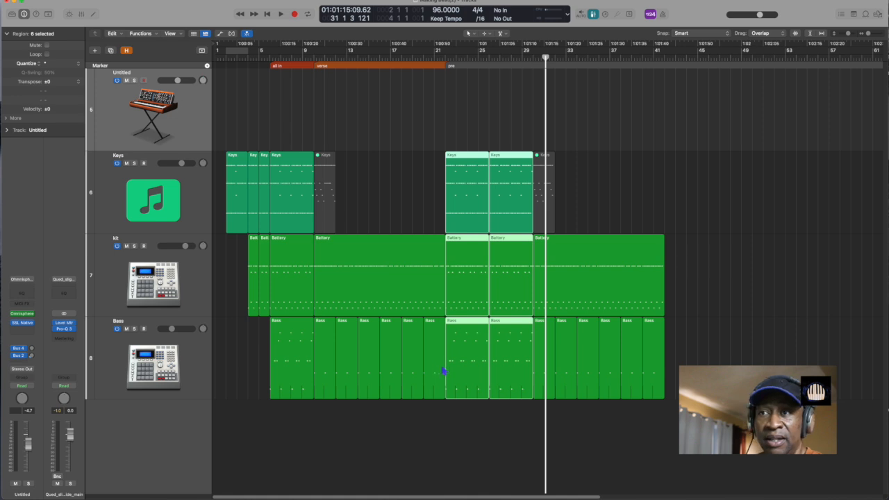
pyautogui.moveTo(464, 371); pyautogui.dragTo(681, 360)
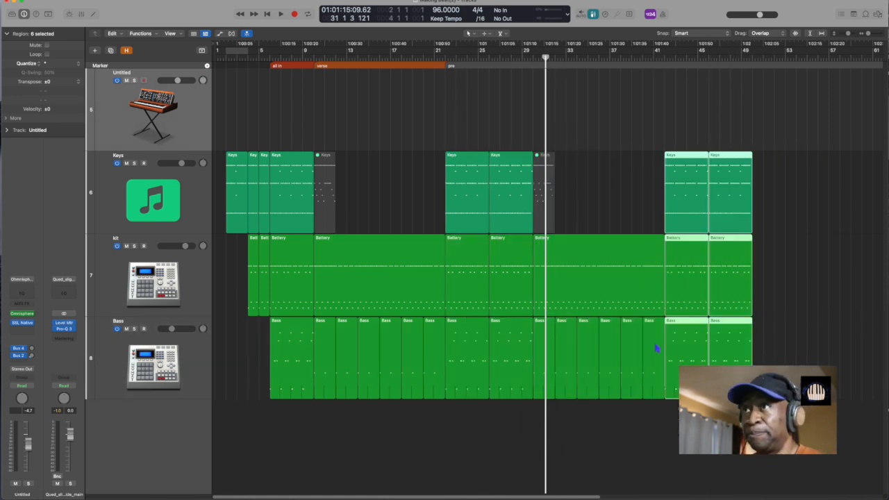
# Step: Rename the pre marker at bar 22 as HOOK
pyautogui.press(',')
pyautogui.press(',')
pyautogui.press(',')
pyautogui.press(',')
pyautogui.press(',')
pyautogui.press(',')
pyautogui.press(',')
pyautogui.press(',')
pyautogui.press(',')
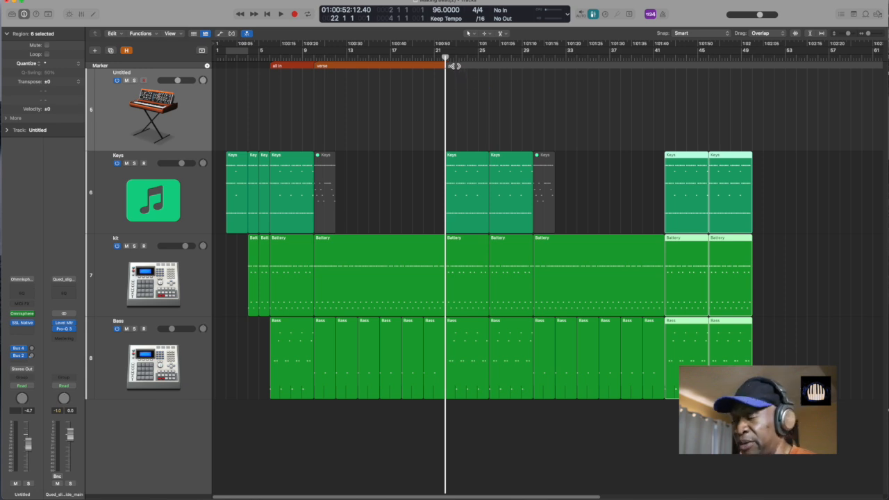
pyautogui.click(451, 66)
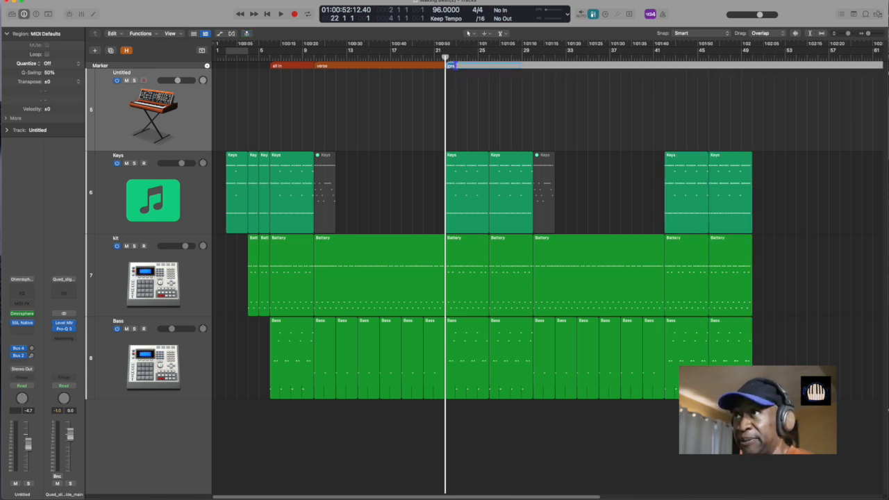
pyautogui.write('HOOK')
pyautogui.press('Return')
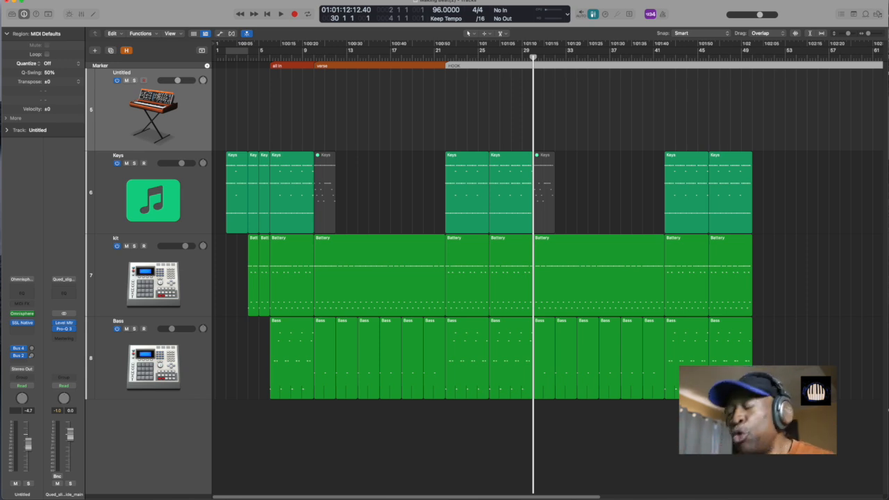
# Step: Create a marker named verse at bar 30
pyautogui.hotkey('alt', "'")
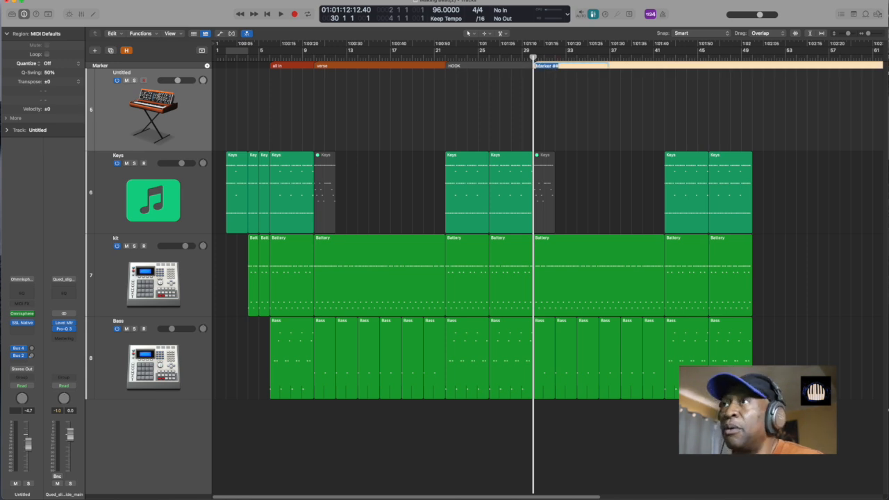
pyautogui.write('verse')
pyautogui.press('Return')
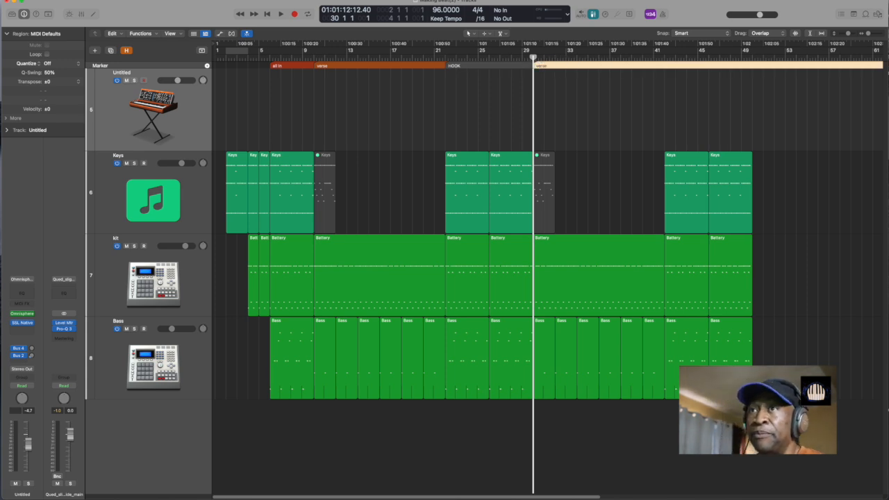
# Step: Create a marker named hook at bar 42
pyautogui.press('.')
pyautogui.press('.')
pyautogui.press('.')
pyautogui.press('.')
pyautogui.press('.')
pyautogui.press('.')
pyautogui.press('.')
pyautogui.press('.')
pyautogui.press('.')
pyautogui.press('.')
pyautogui.press('.')
pyautogui.press('.')
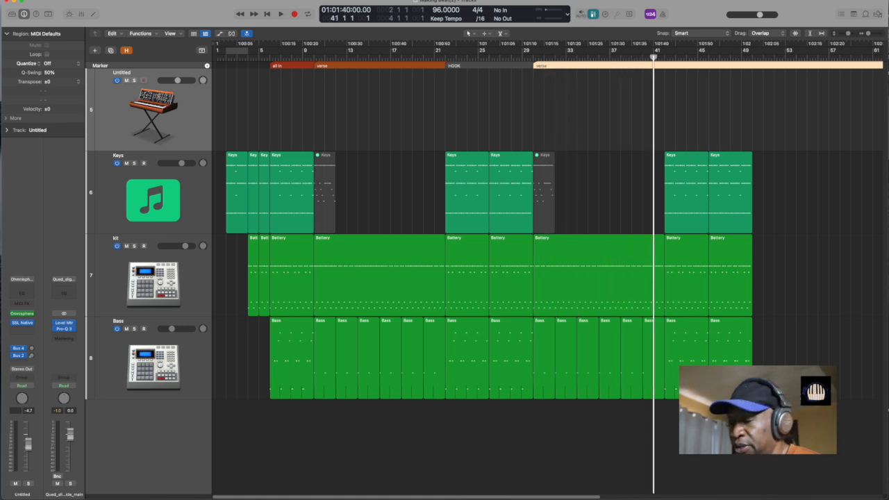
pyautogui.hotkey('alt', "'")
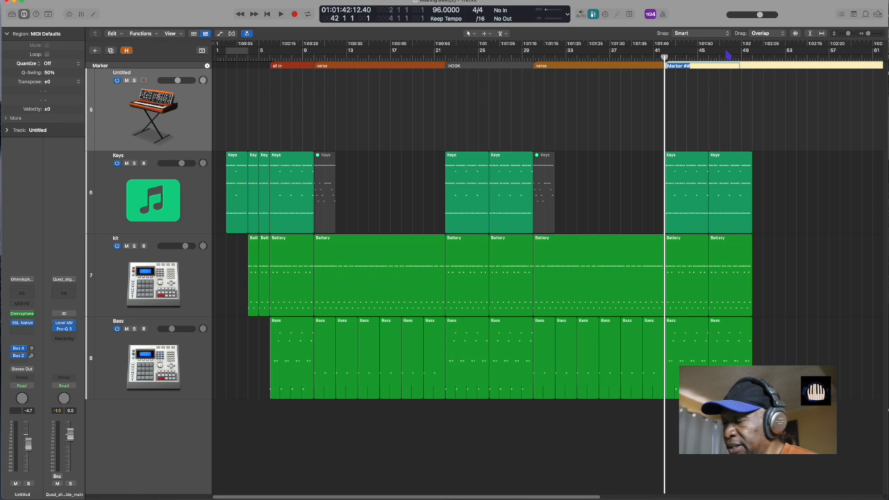
pyautogui.write('hook')
pyautogui.press('Return')
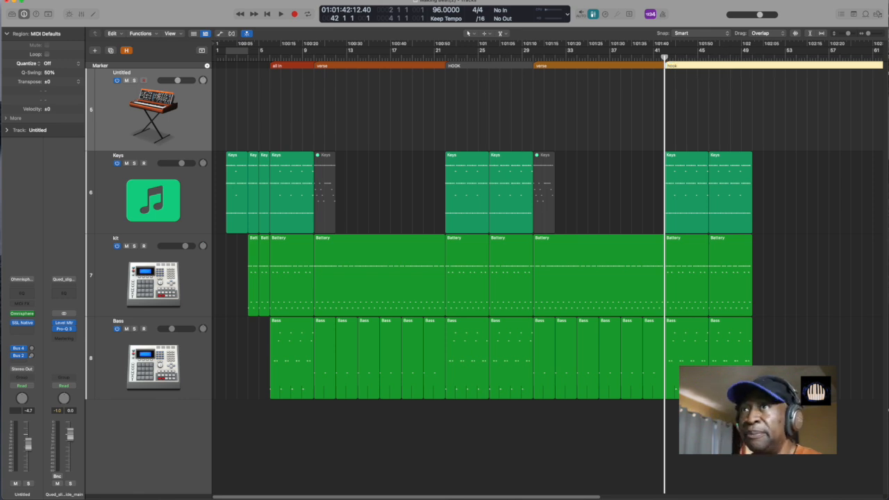
# Step: Extend the final hook by copying its six Keys, kit and Bass regions from bar 42 to about bar 50
pyautogui.press('.')
pyautogui.press('.')
pyautogui.press('.')
pyautogui.press('.')
pyautogui.press('.')
pyautogui.press('.')
pyautogui.press('.')
pyautogui.press('.')
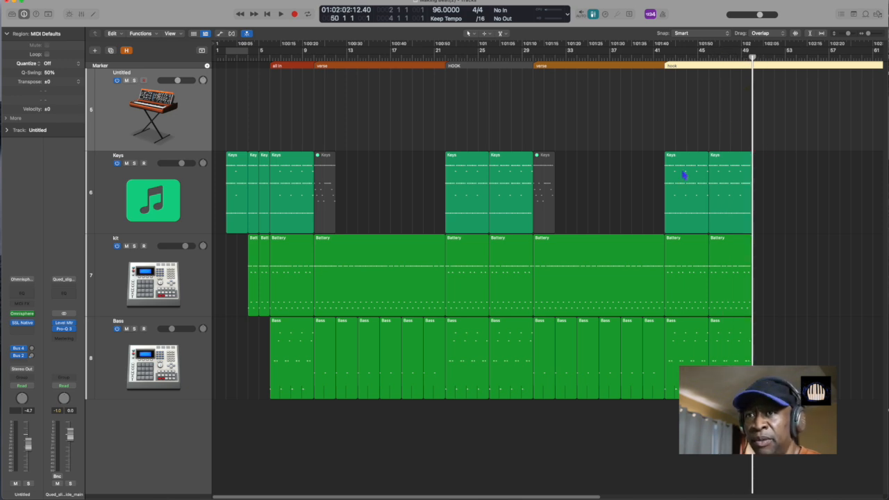
pyautogui.moveTo(681, 135); pyautogui.dragTo(730, 351)
pyautogui.moveTo(680, 374); pyautogui.dragTo(763, 377)
pyautogui.press('super+Left')
pyautogui.press('super+Left')
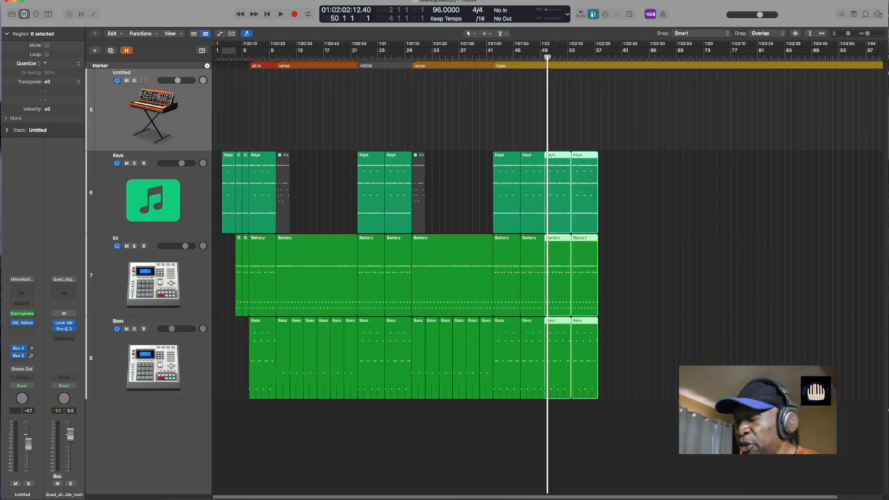
# Step: Shift the six copied Keys, kit and Bass regions in the final hook so they start at bar 50
pyautogui.press('super+Right')
pyautogui.press('super+Right')
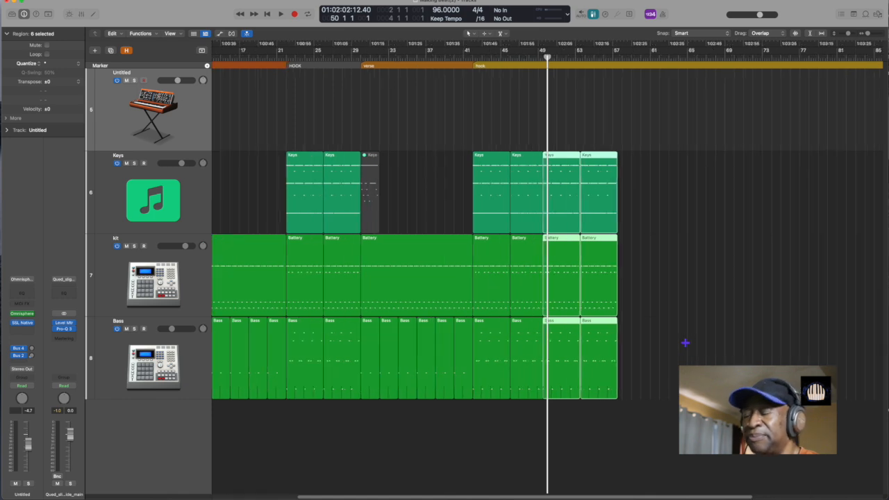
pyautogui.press(',')
pyautogui.press(',')
pyautogui.press(',')
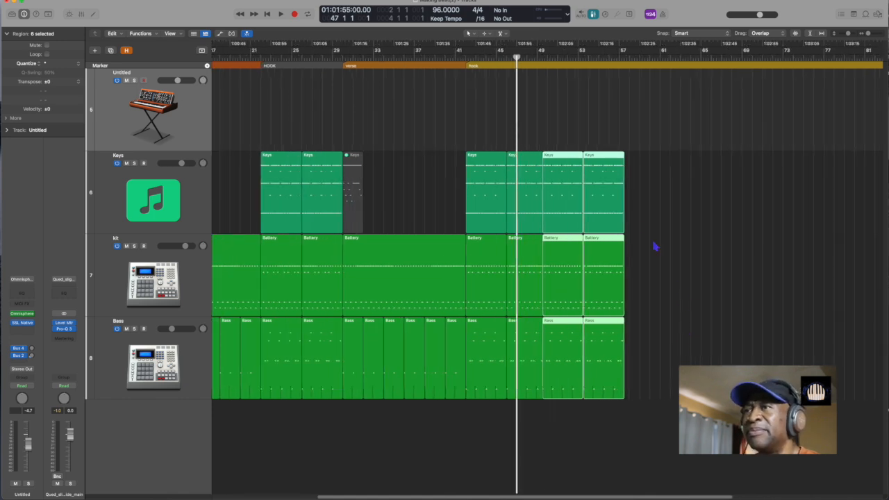
pyautogui.moveTo(568, 200); pyautogui.dragTo(574, 200)
pyautogui.click(683, 246)
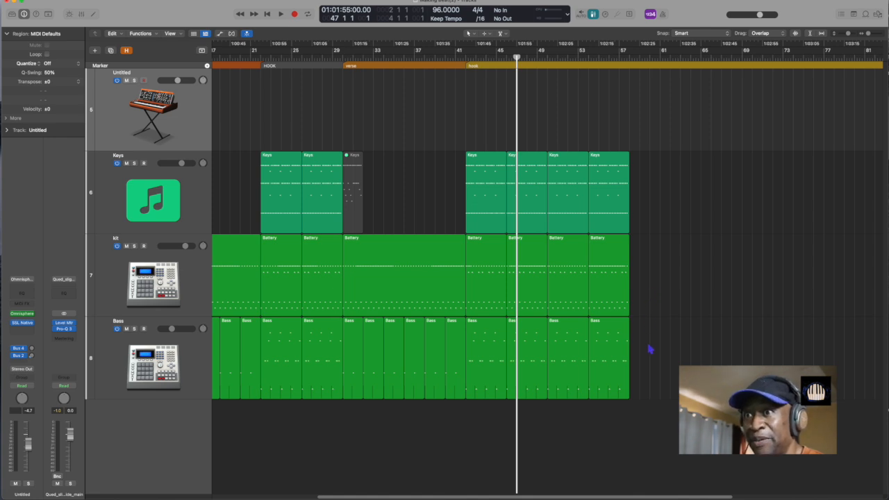
# Step: Mute the final hook's last two kit regions during playback, and unmute the one at bar 54
pyautogui.moveTo(646, 345); pyautogui.dragTo(576, 347)
pyautogui.moveTo(660, 294); pyautogui.dragTo(572, 287)
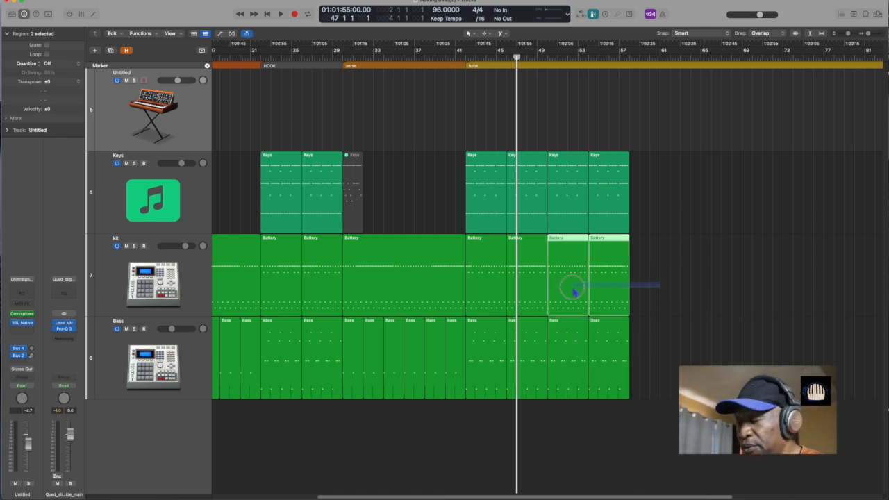
pyautogui.hotkey('ctrl', 'm')
pyautogui.press('space')
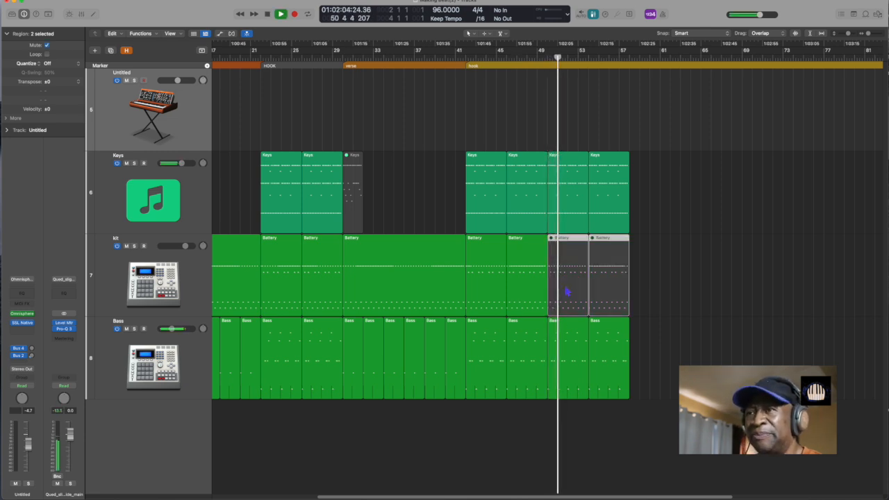
pyautogui.click(665, 274)
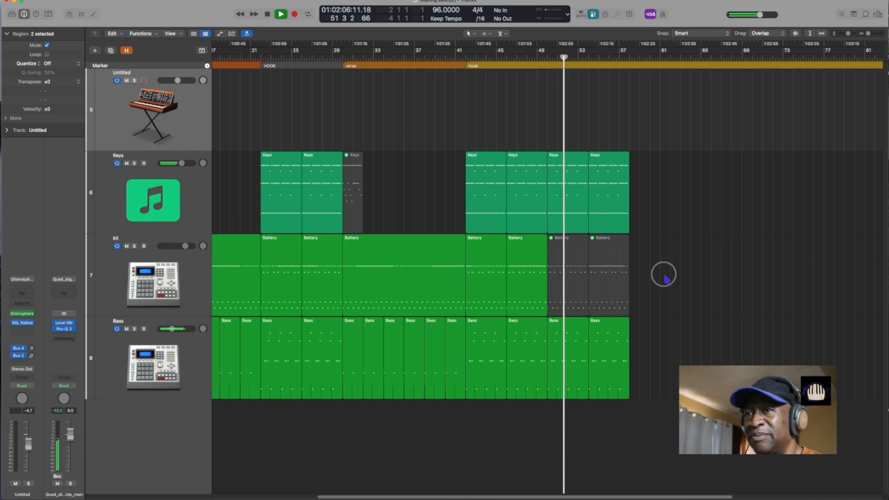
pyautogui.click(622, 283)
pyautogui.hotkey('ctrl', 'm')
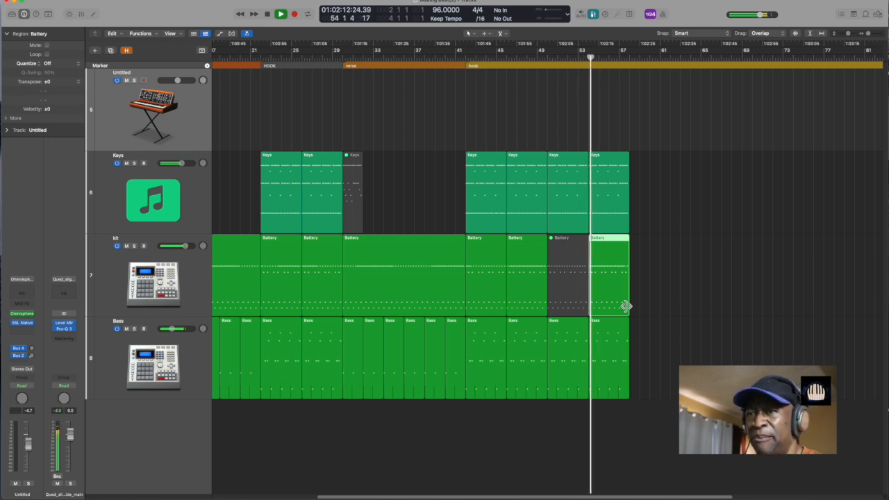
# Step: Copy the Keys, kit and Bass regions at bar 54 to bar 58 and stop playback
pyautogui.moveTo(646, 357); pyautogui.dragTo(604, 188)
pyautogui.moveTo(609, 369); pyautogui.dragTo(643, 369)
pyautogui.press('super+z')
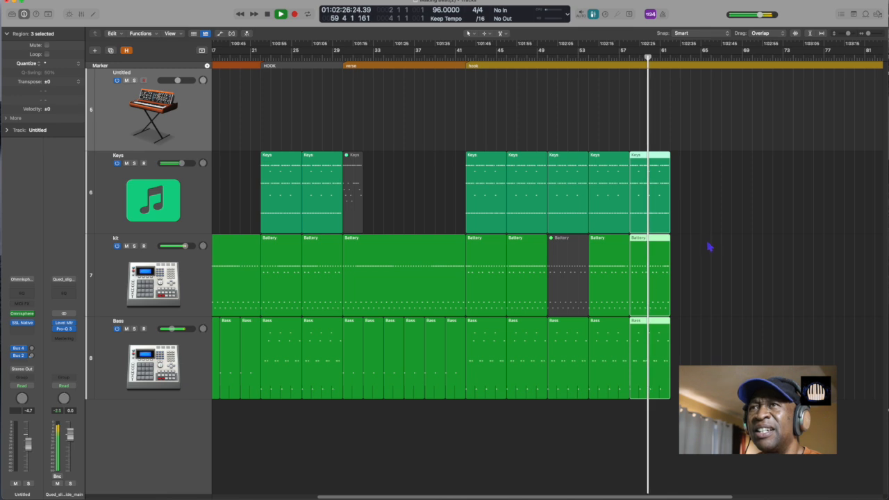
pyautogui.press('space')
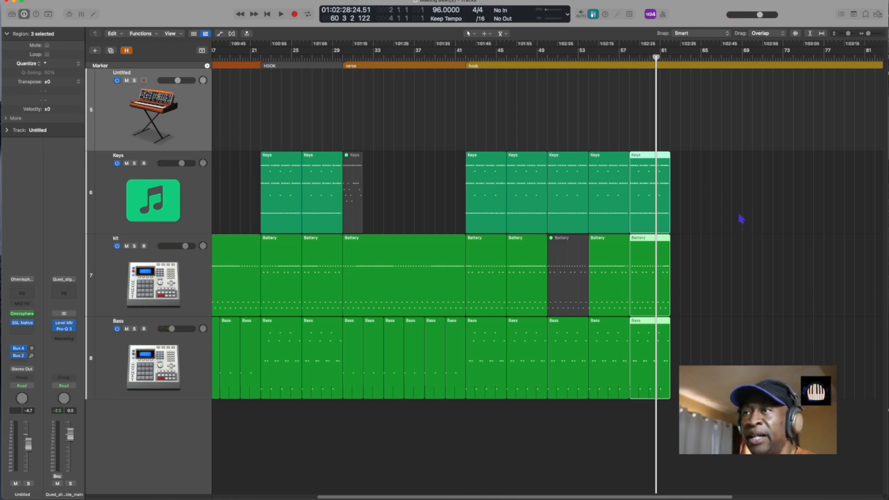
# Step: Examine the full arrangement's layout, stepping the playhead from the beginning to the all in section at bar 6
pyautogui.press('super+Left')
pyautogui.press('super+Left')
pyautogui.press('super+Left')
pyautogui.press('super+Left')
pyautogui.press('super+Left')
pyautogui.press('super+Left')
pyautogui.press('super+Left')
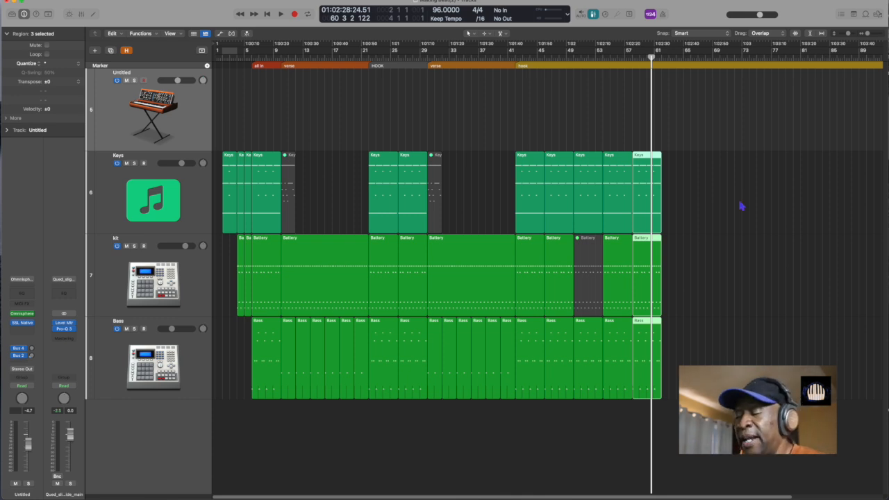
pyautogui.press('Return')
pyautogui.press('.')
pyautogui.press('.')
pyautogui.press('.')
pyautogui.press('.')
pyautogui.press('.')
pyautogui.press('.')
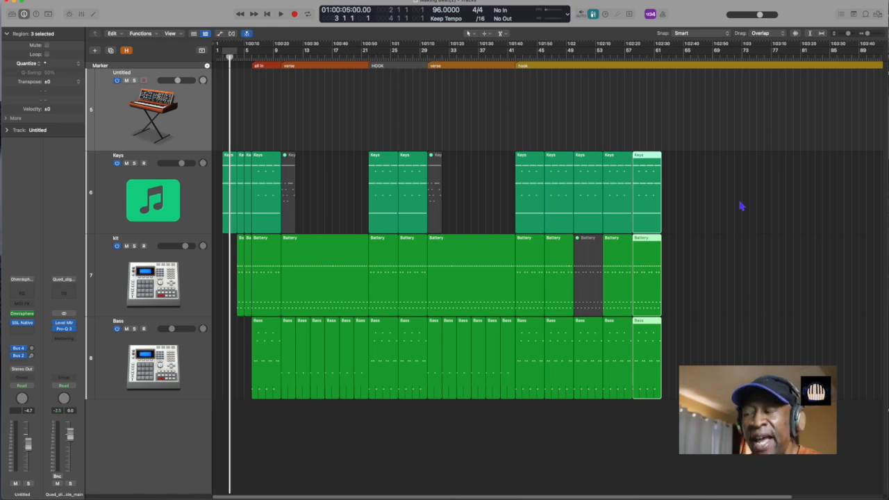
pyautogui.press(',')
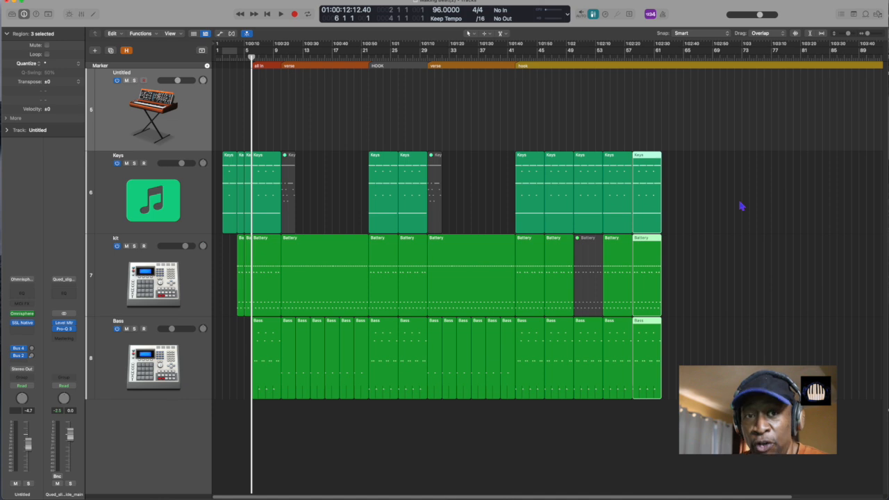